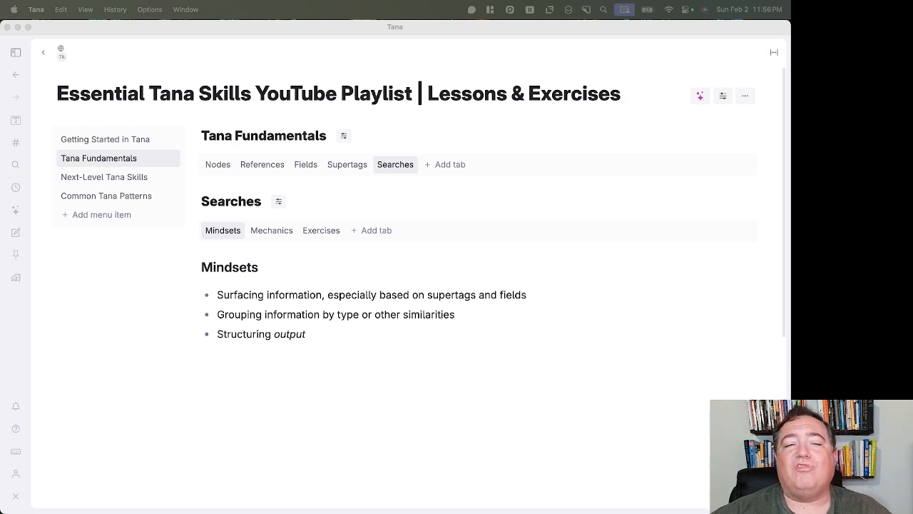
Show the Mechanics notes for Searches, view the details of "Live Searches are Tana's queries" and expand "Create a Live Search in a few ways"
{"action": "left_click", "coordinate": [290, 234]}
{"action": "left_click", "coordinate": [271, 230]}
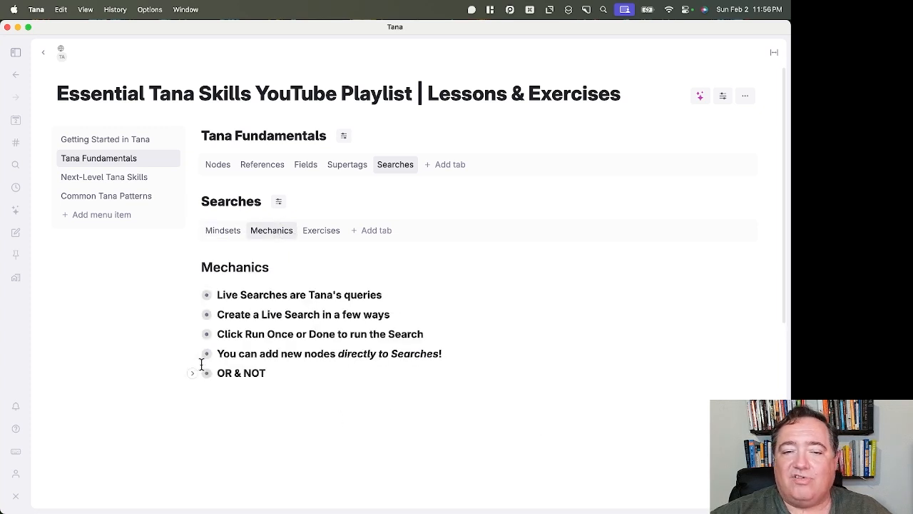
{"action": "left_click", "coordinate": [194, 298]}
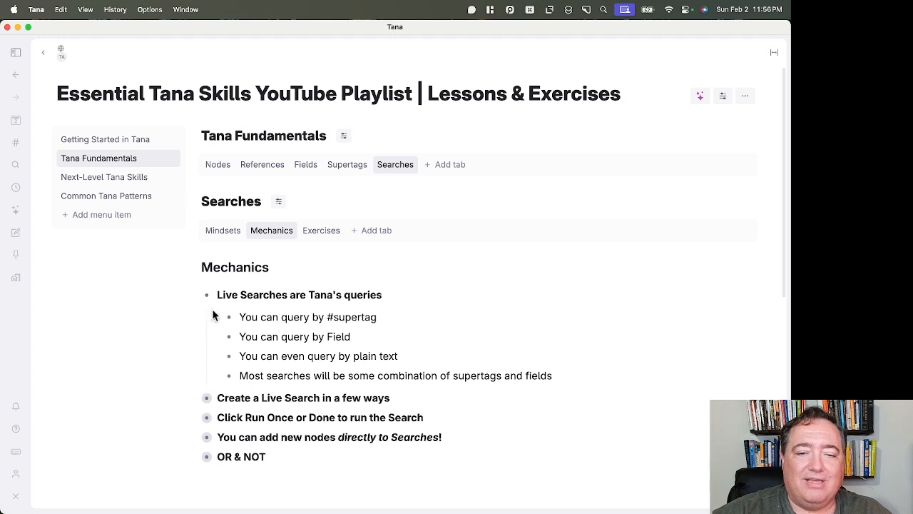
{"action": "left_click", "coordinate": [193, 296]}
{"action": "left_click", "coordinate": [193, 315]}
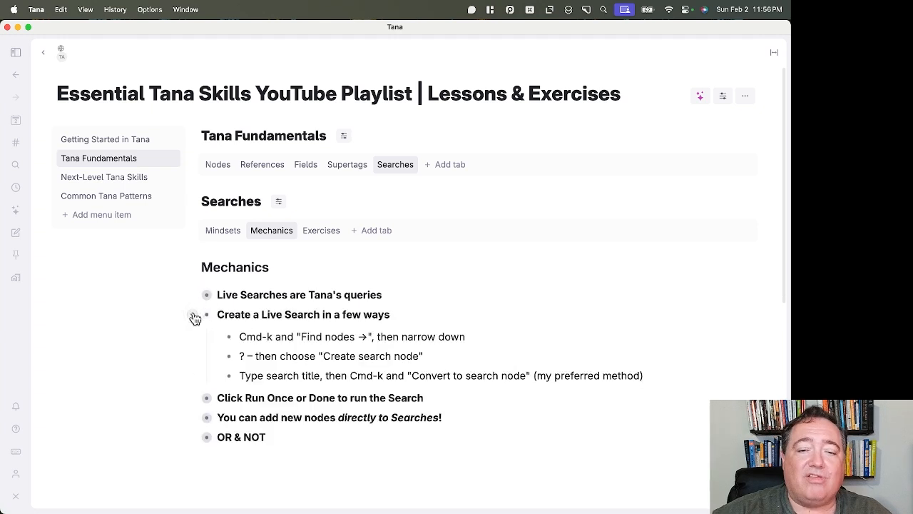
Create a Find nodes search listing nodes tagged #book (example) below the first method, and delete that search node
{"action": "left_click", "coordinate": [516, 338]}
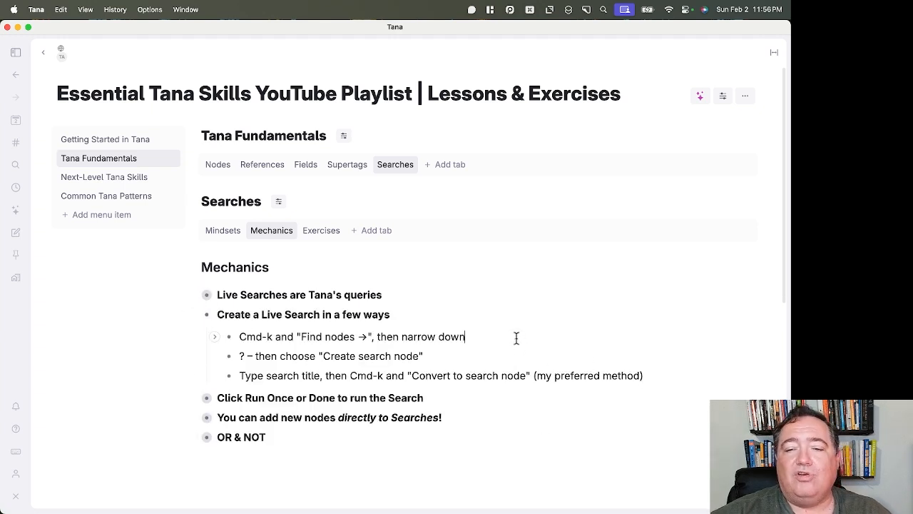
{"action": "key", "text": "Return"}
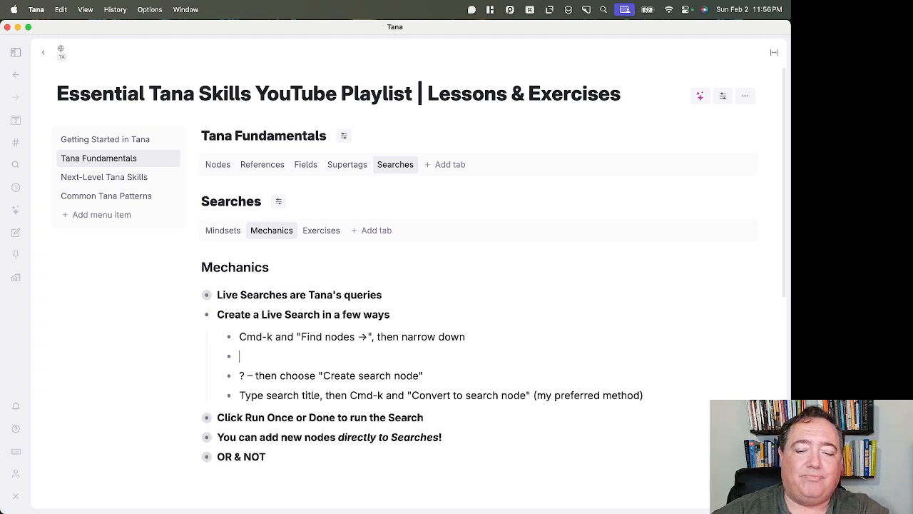
{"action": "key", "text": "super+k"}
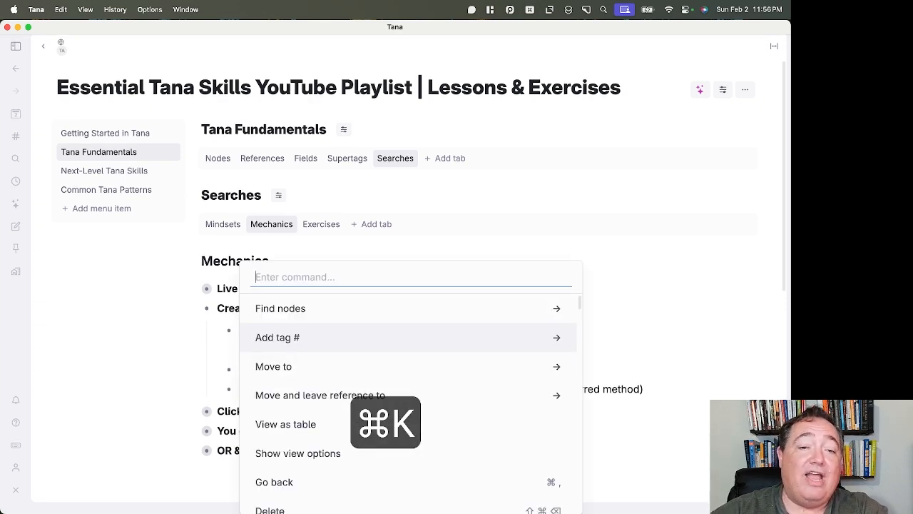
{"action": "key", "text": "Down"}
{"action": "key", "text": "Up"}
{"action": "key", "text": "Down"}
{"action": "key", "text": "Return"}
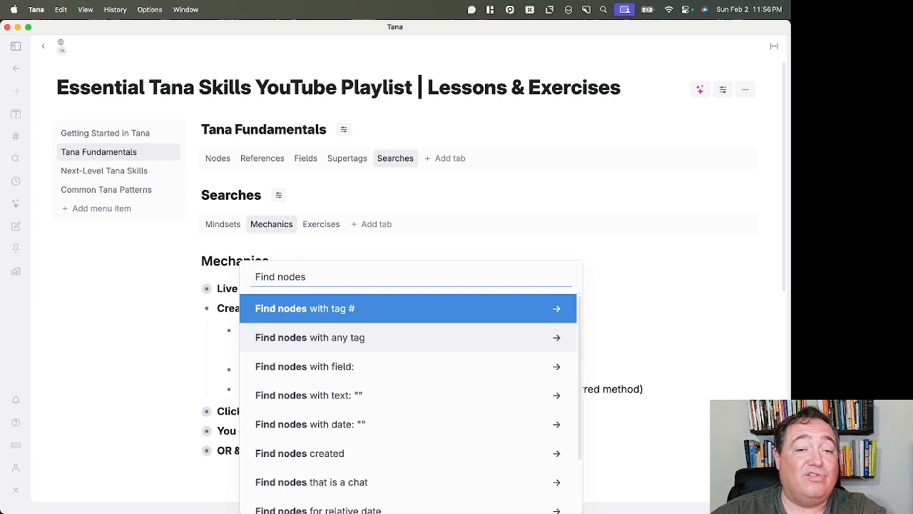
{"action": "key", "text": "Return"}
{"action": "key", "text": "Return"}
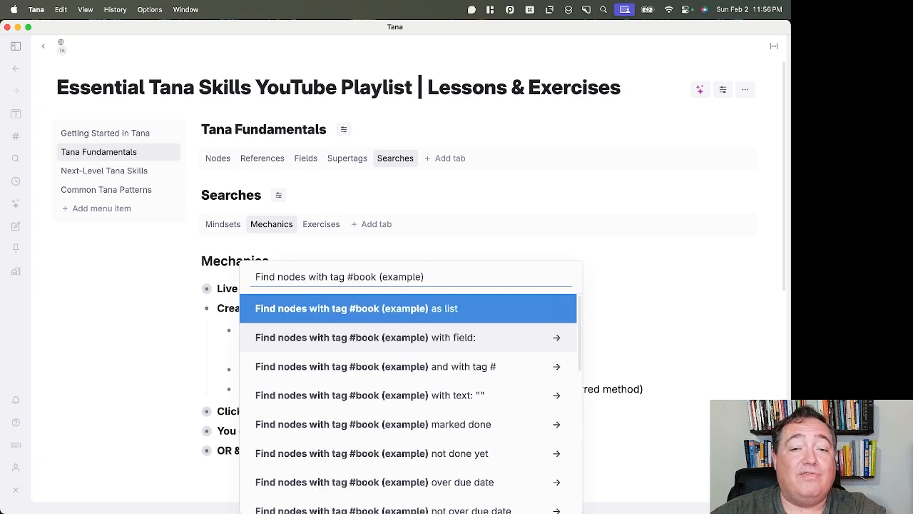
{"action": "key", "text": "Return"}
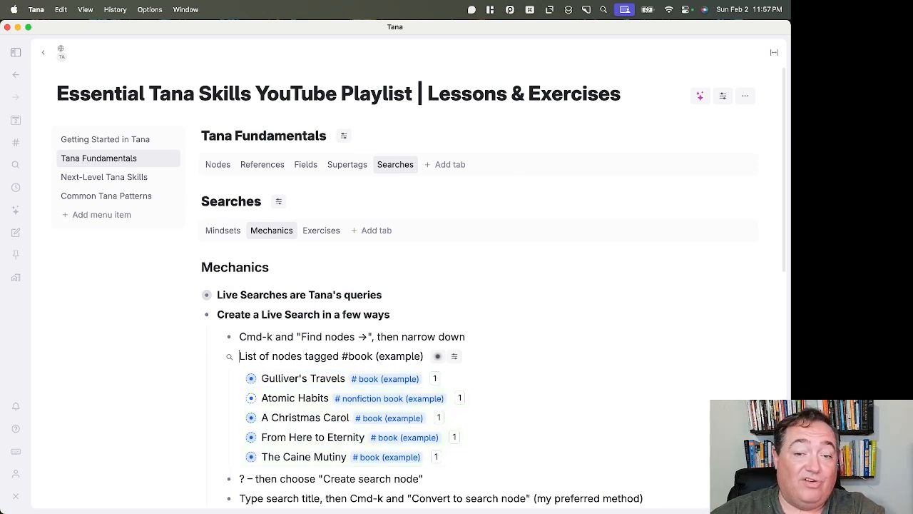
{"action": "key", "text": "shift+Up"}
{"action": "key", "text": "BackSpace"}
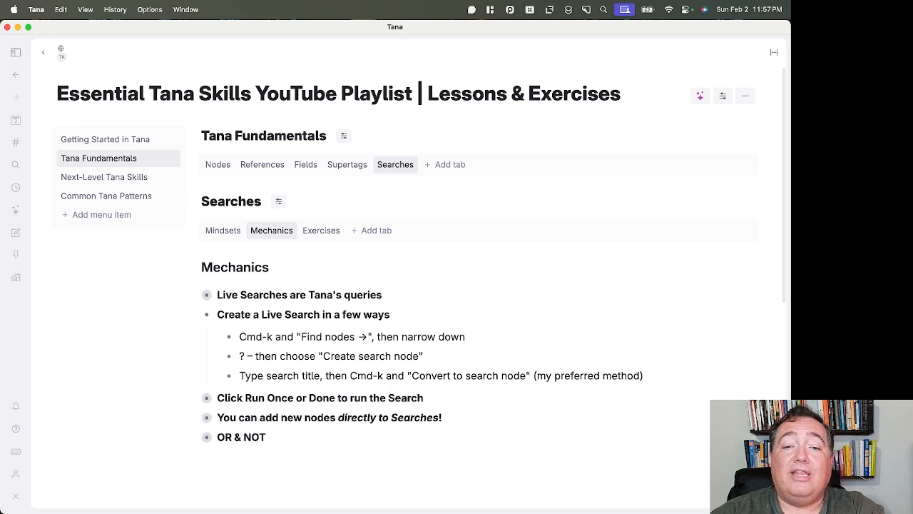
Create a search node with the ? shortcut below the second method, query the #book (example) supertag, and delete the finished node
{"action": "key", "text": "Return"}
{"action": "type", "text": "?"}
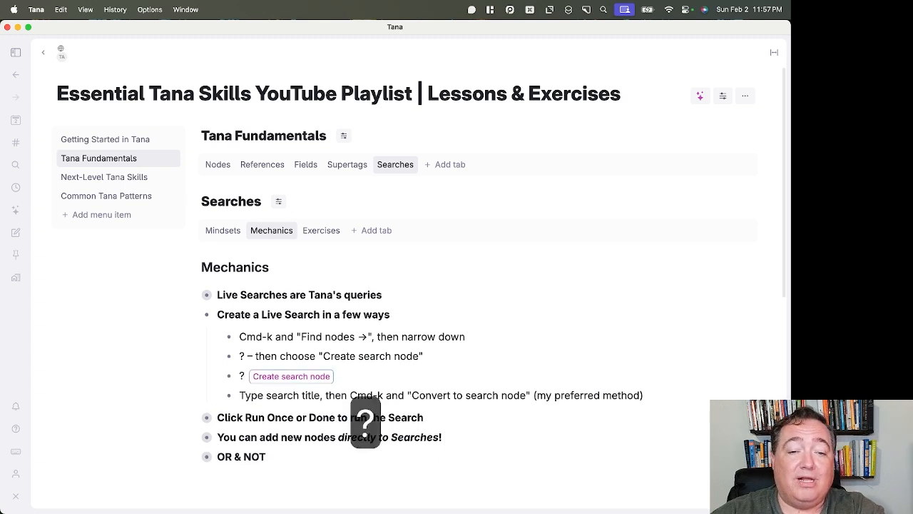
{"action": "key", "text": "Return"}
{"action": "type", "text": "#bo"}
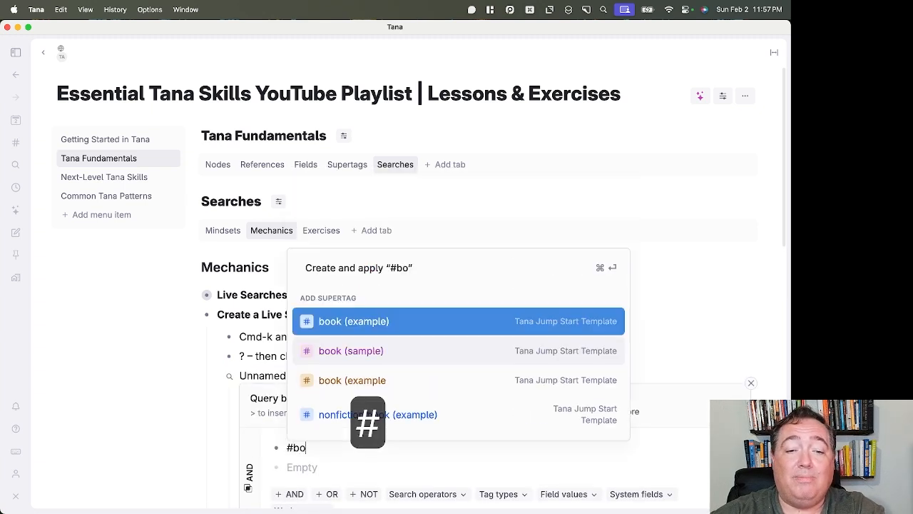
{"action": "key", "text": "Return"}
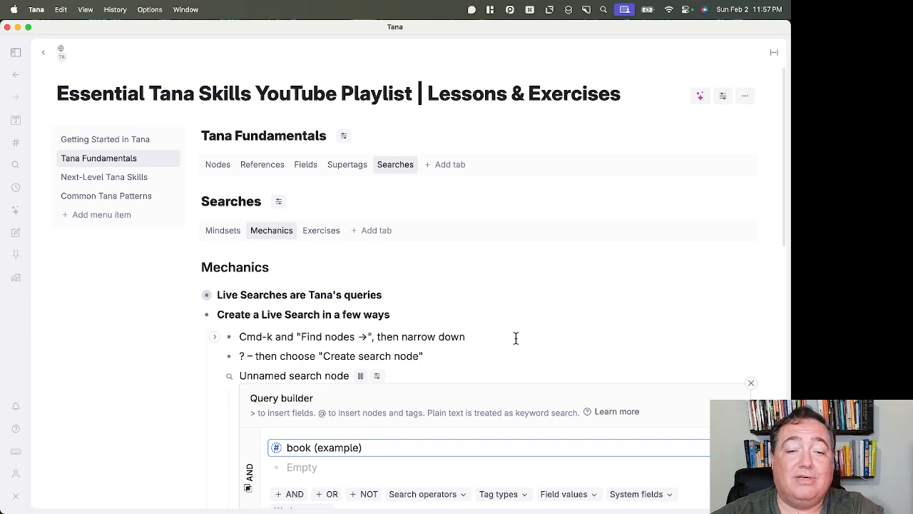
{"action": "scroll", "coordinate": [515, 338], "scroll_direction": "down", "scroll_amount": 2}
{"action": "left_click", "coordinate": [702, 470]}
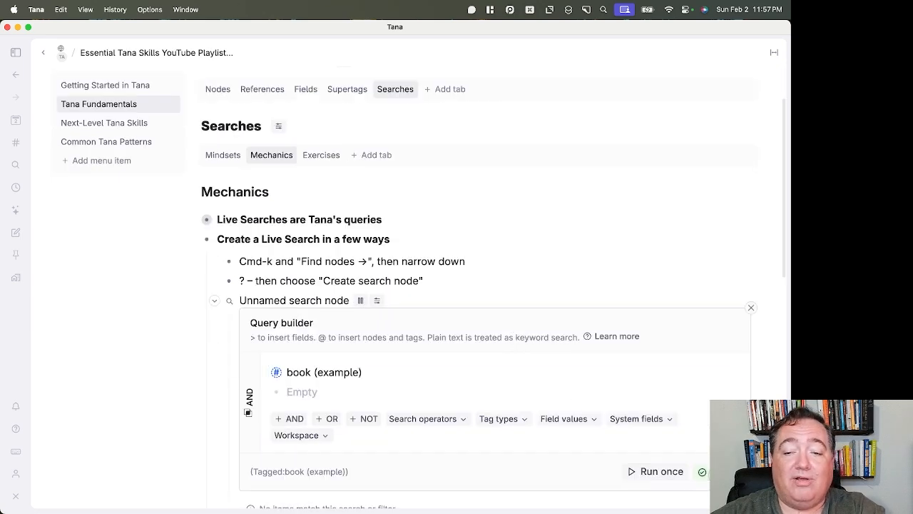
{"action": "left_click", "coordinate": [500, 281]}
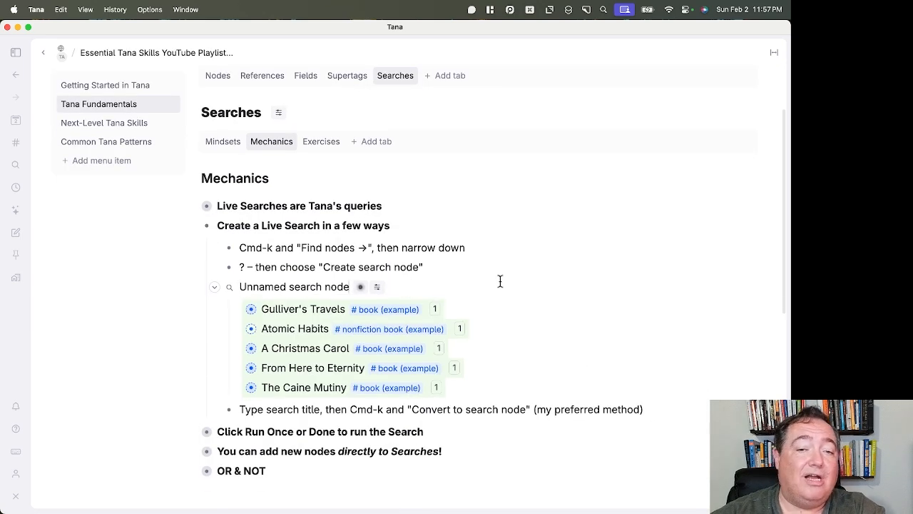
{"action": "key", "text": "shift+Up"}
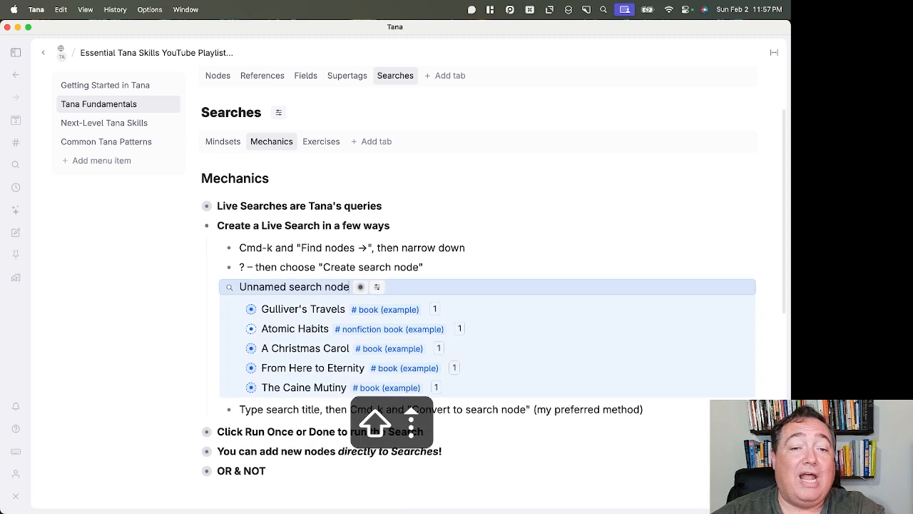
{"action": "key", "text": "BackSpace"}
Add a node titled "Books" below the third method and convert it to a search node
{"action": "key", "text": "shift+Return"}
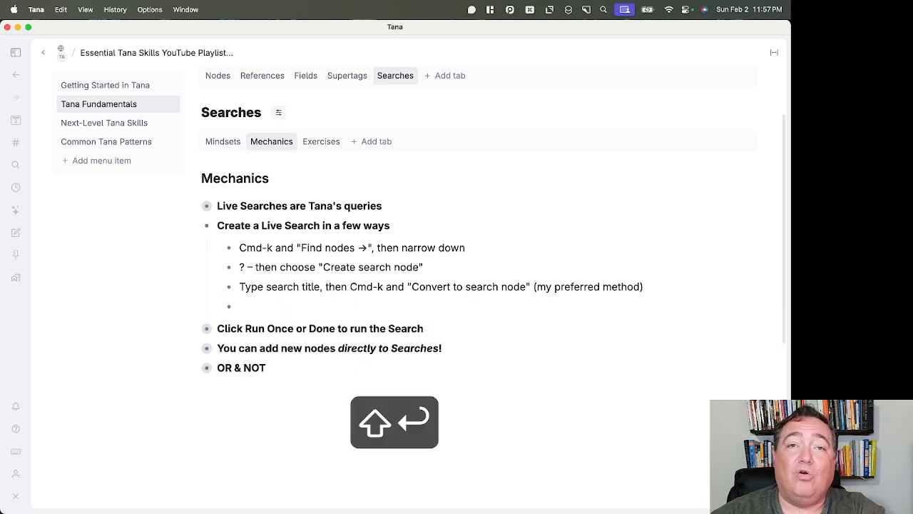
{"action": "type", "text": "Bokk"}
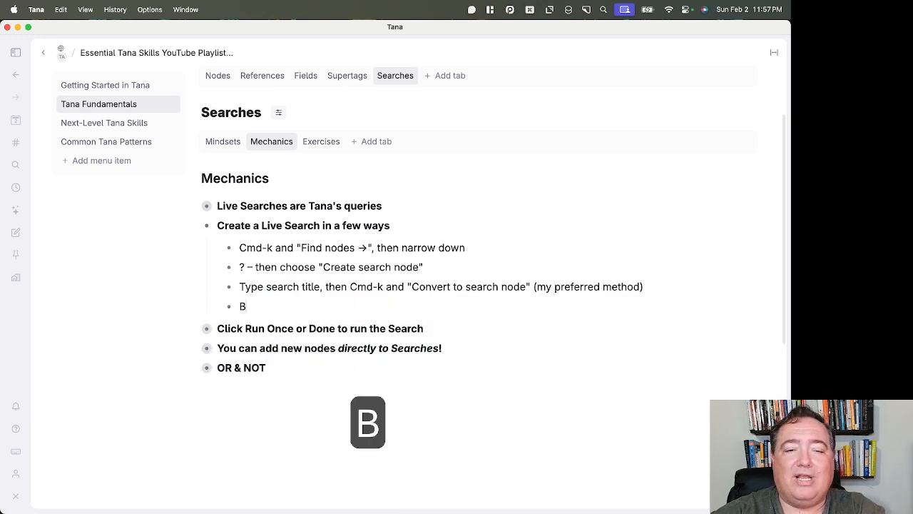
{"action": "key", "text": "BackSpace"}
{"action": "key", "text": "BackSpace"}
{"action": "type", "text": "oks"}
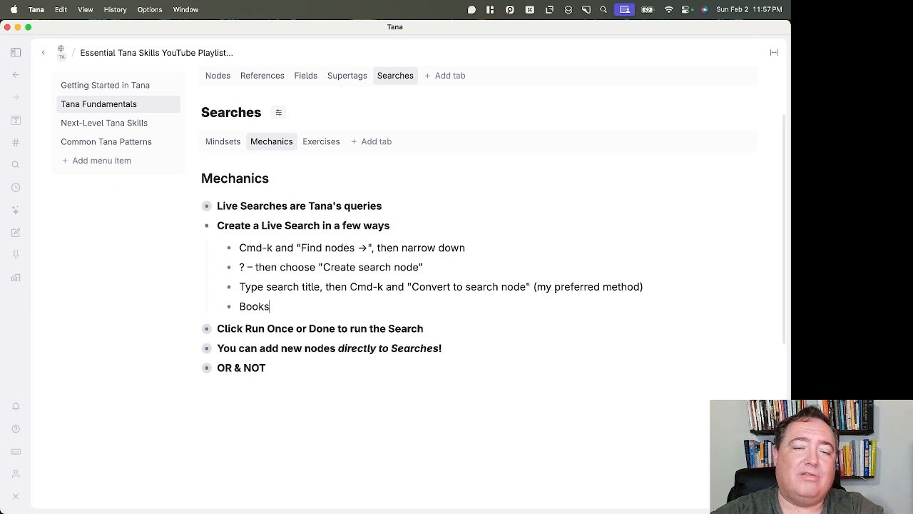
{"action": "key", "text": "super+k"}
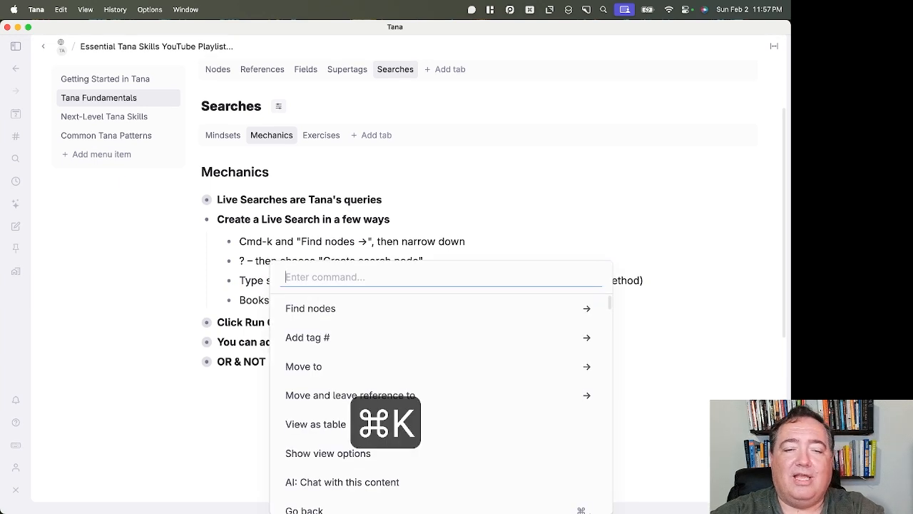
{"action": "type", "text": "search"}
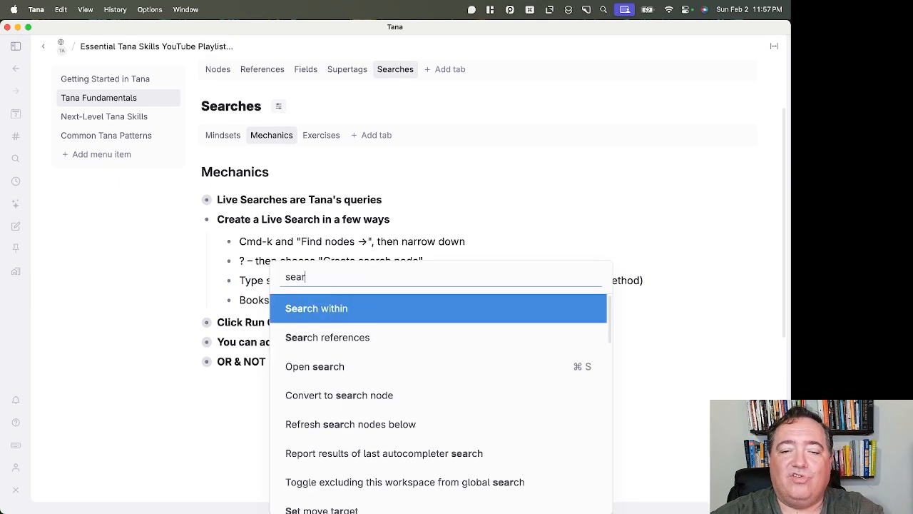
{"action": "key", "text": "Down"}
{"action": "key", "text": "Down"}
{"action": "key", "text": "Down"}
{"action": "key", "text": "Return"}
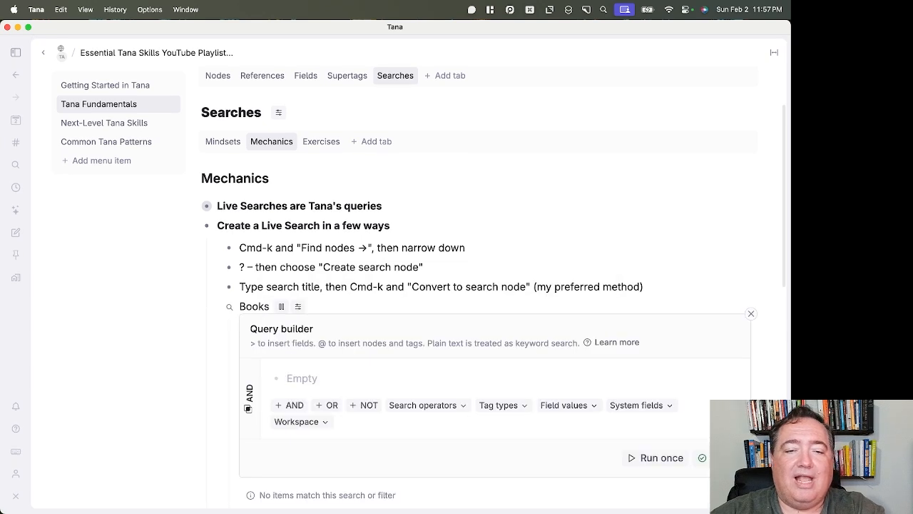
Complete the Books search with a query for the #book (example) supertag, and delete the node
{"action": "type", "text": "#boo"}
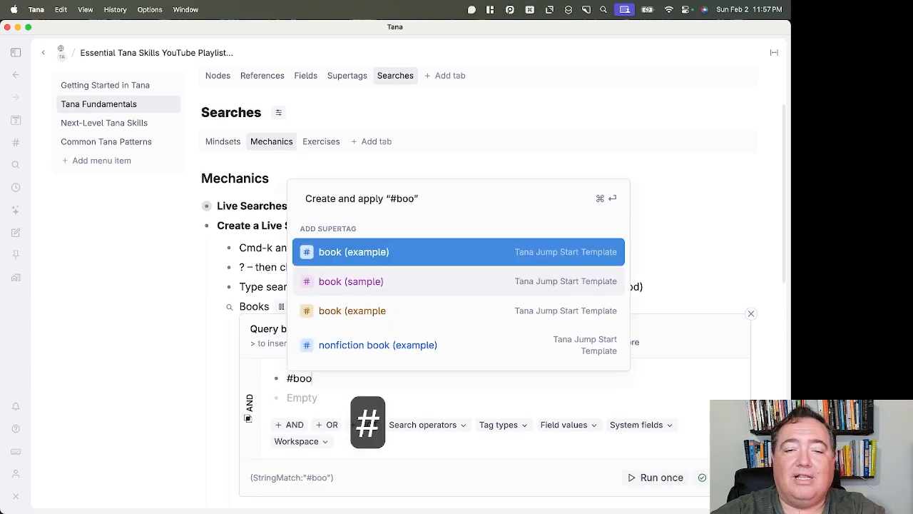
{"action": "key", "text": "Return"}
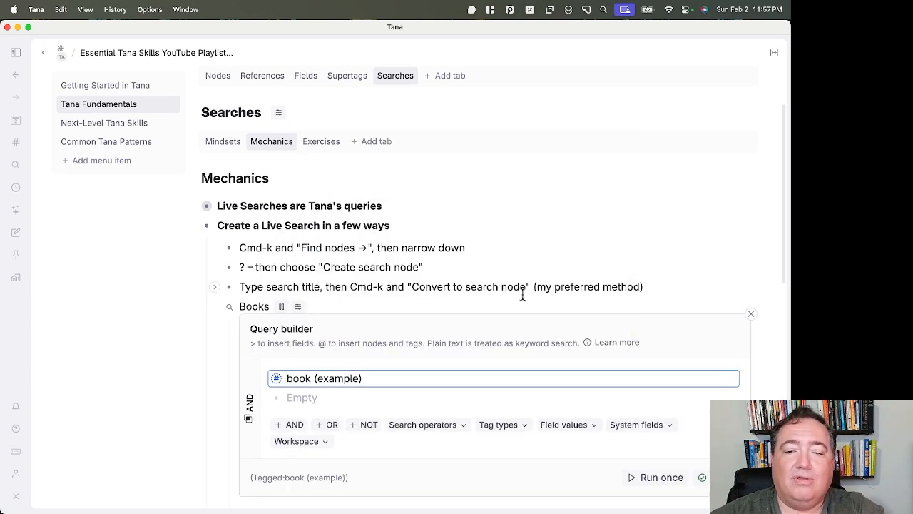
{"action": "left_click", "coordinate": [701, 477]}
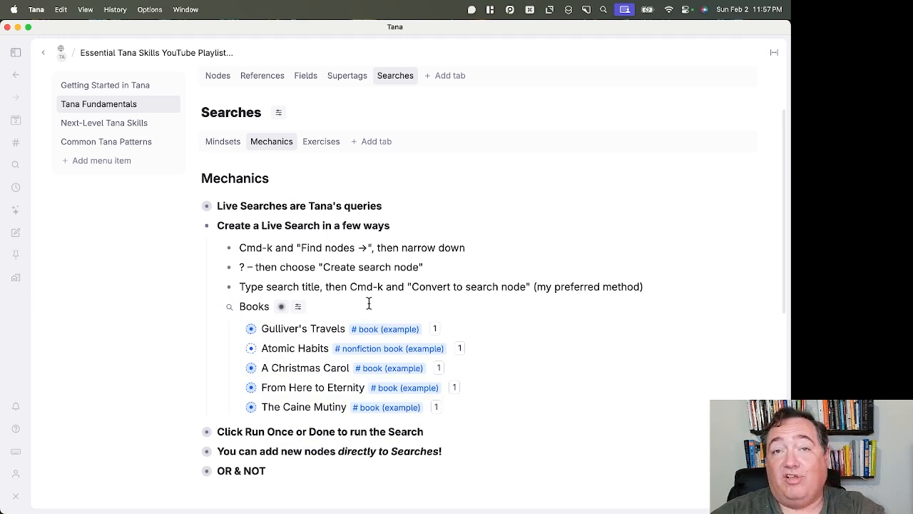
{"action": "key", "text": "shift+Up"}
{"action": "key", "text": "BackSpace"}
Collapse "Create a Live Search in a few ways" and expand "Click Run Once or Done to run the Search" to read its notes
{"action": "key", "text": "Up"}
{"action": "key", "text": "Up"}
{"action": "key", "text": "Up"}
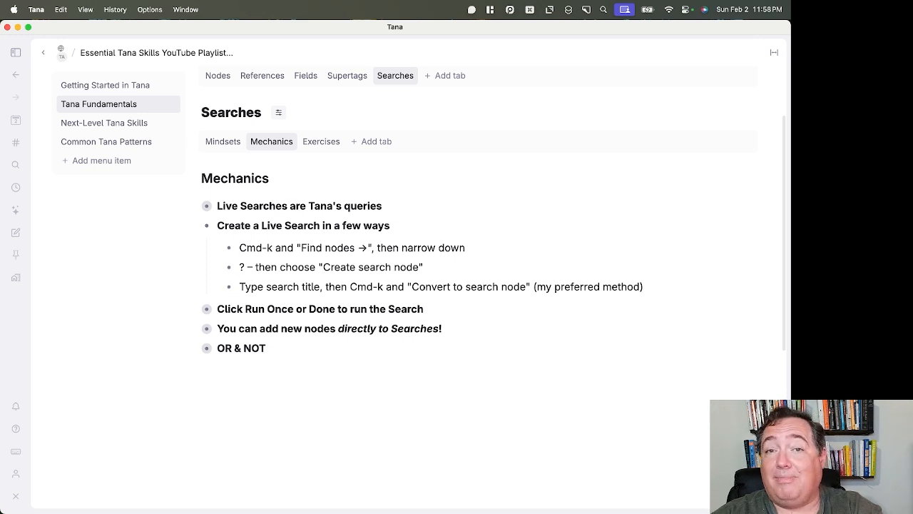
{"action": "left_click", "coordinate": [240, 247]}
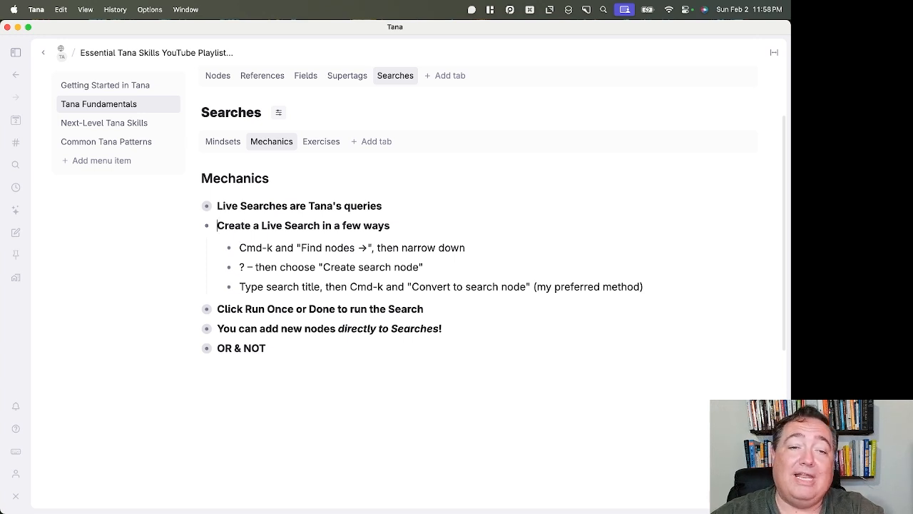
{"action": "key", "text": "Up"}
{"action": "key", "text": "super+Up"}
{"action": "key", "text": "super+Down"}
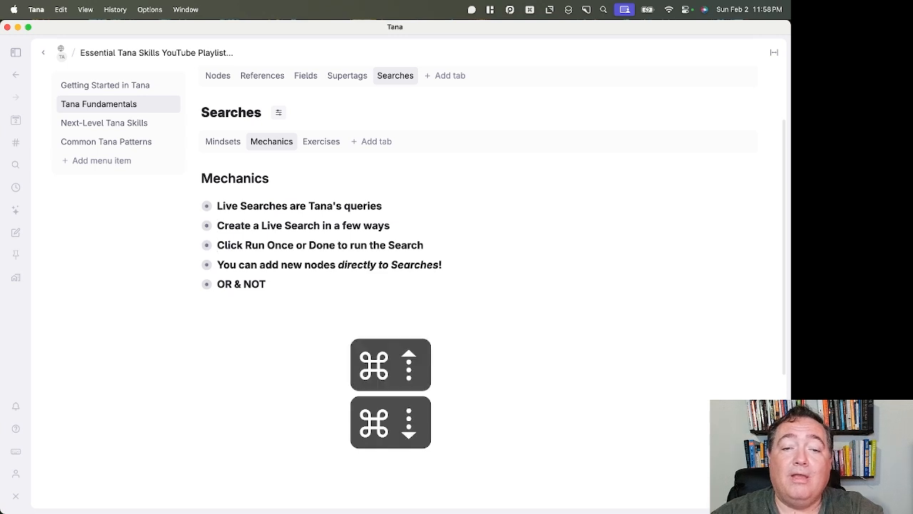
{"action": "key", "text": "Down"}
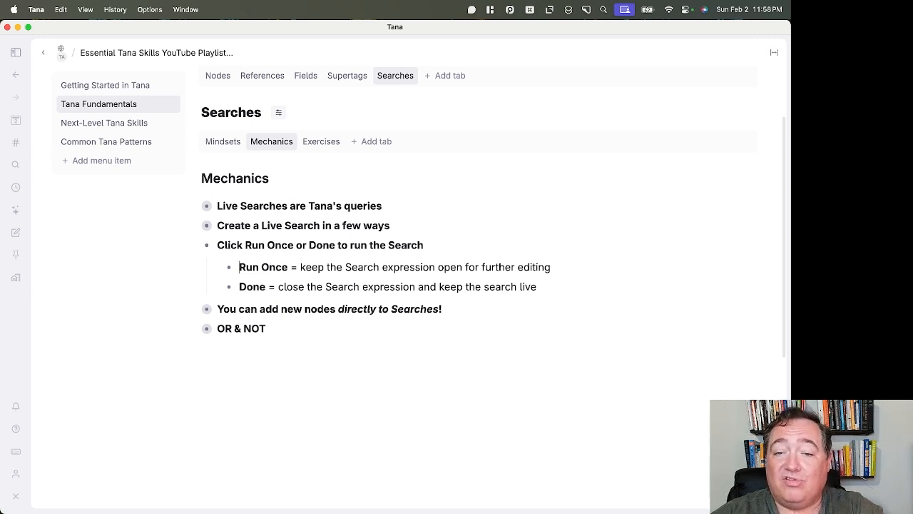
{"action": "key", "text": "Down"}
{"action": "key", "text": "Down"}
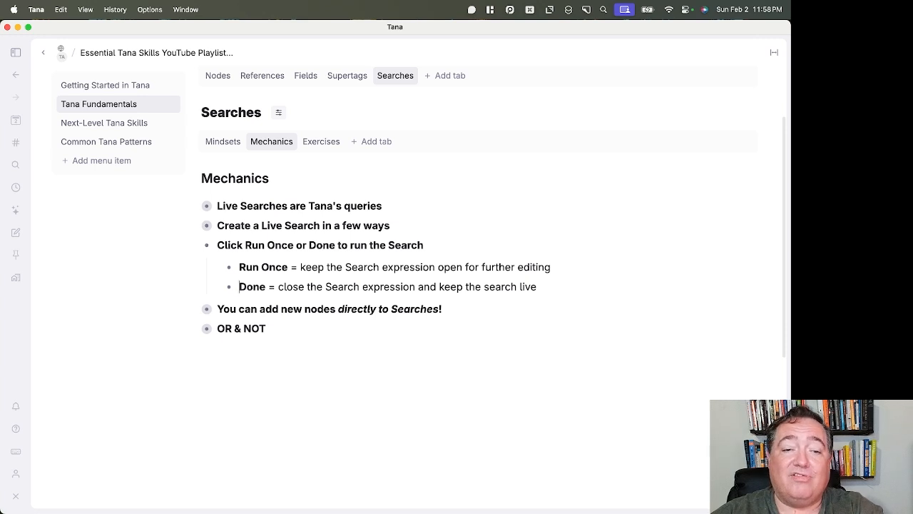
Create a search node below the Done note, query the #book (example) supertag, and run it once with the query builder left open
{"action": "key", "text": "Return"}
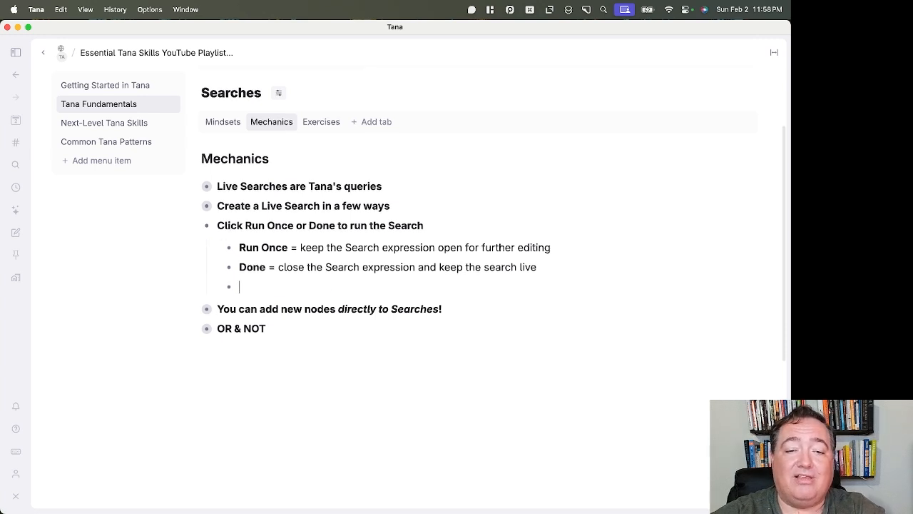
{"action": "type", "text": "?"}
{"action": "key", "text": "Return"}
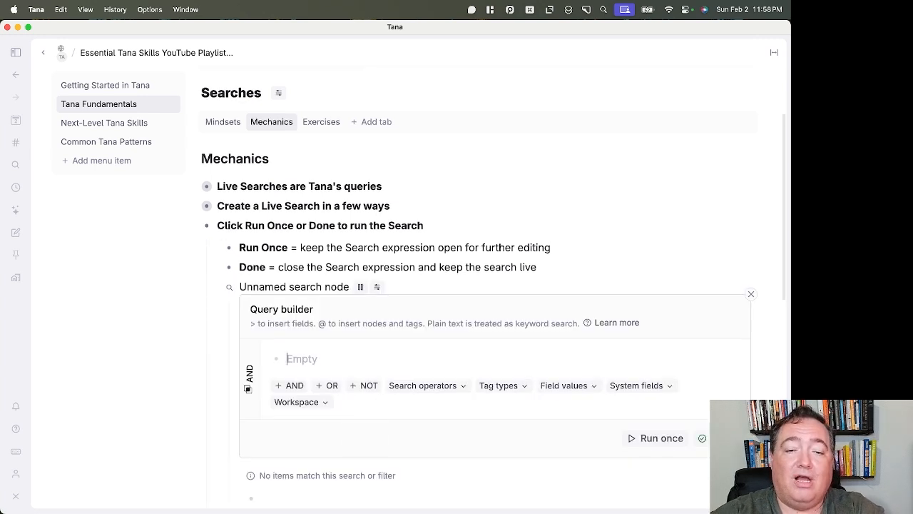
{"action": "type", "text": "#bo"}
{"action": "key", "text": "Return"}
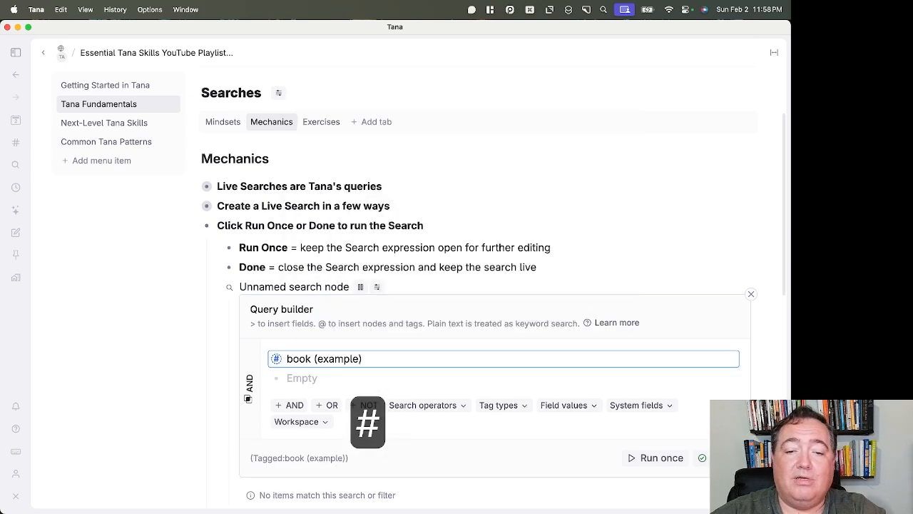
{"action": "scroll", "coordinate": [383, 318], "scroll_direction": "down", "scroll_amount": 5}
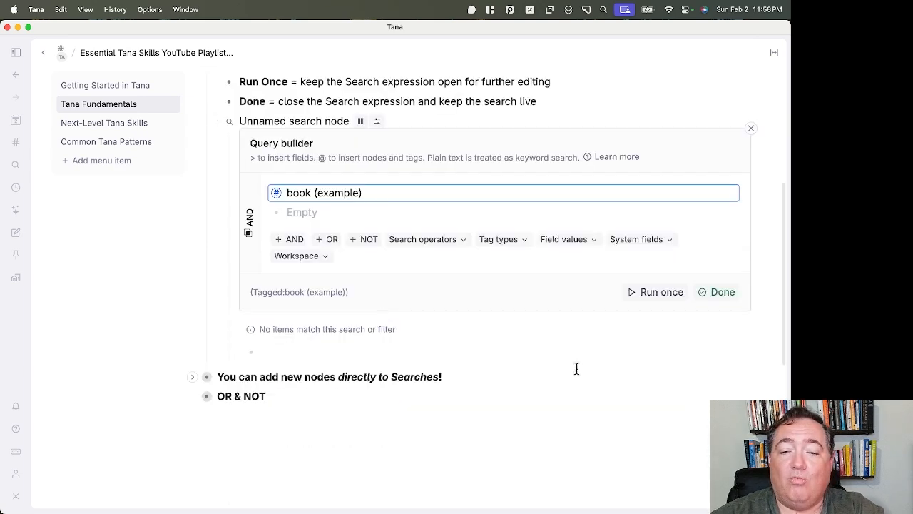
{"action": "left_click", "coordinate": [638, 301]}
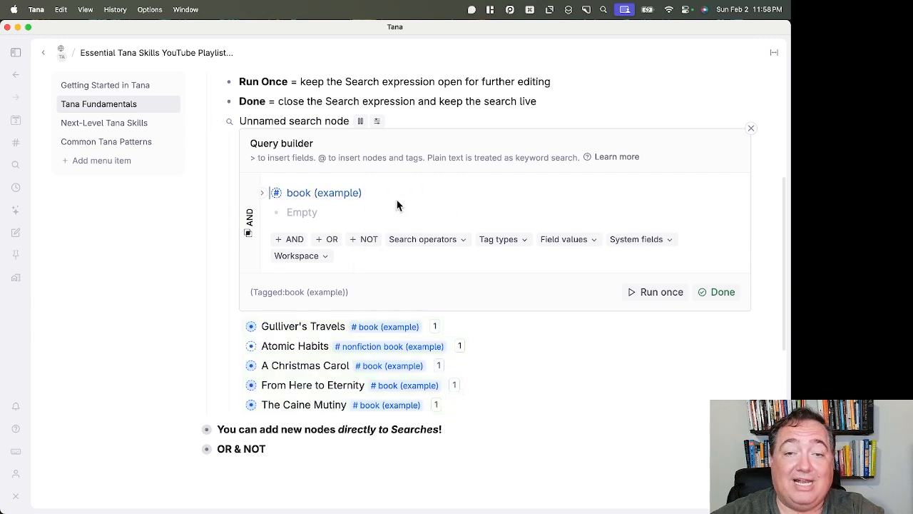
Close the book query with Done and expand the note "You can add new nodes directly to Searches!"
{"action": "left_click", "coordinate": [716, 292]}
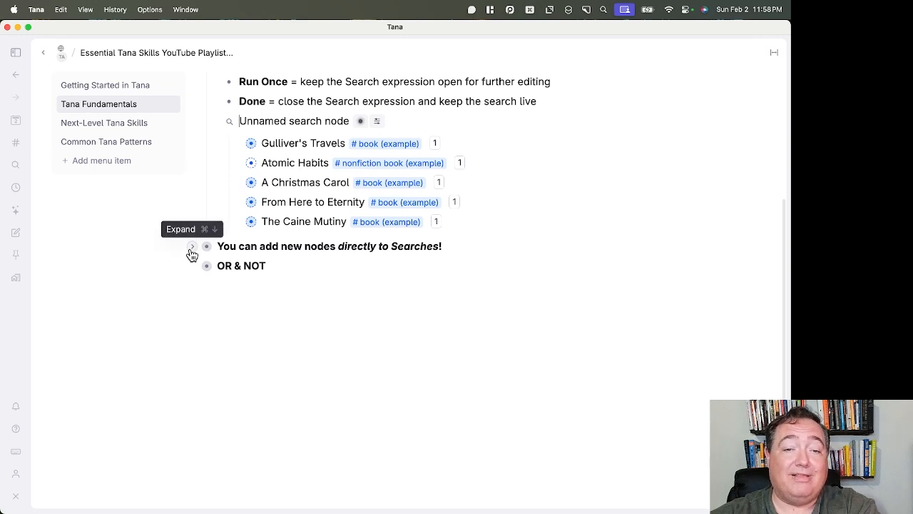
{"action": "left_click", "coordinate": [191, 247]}
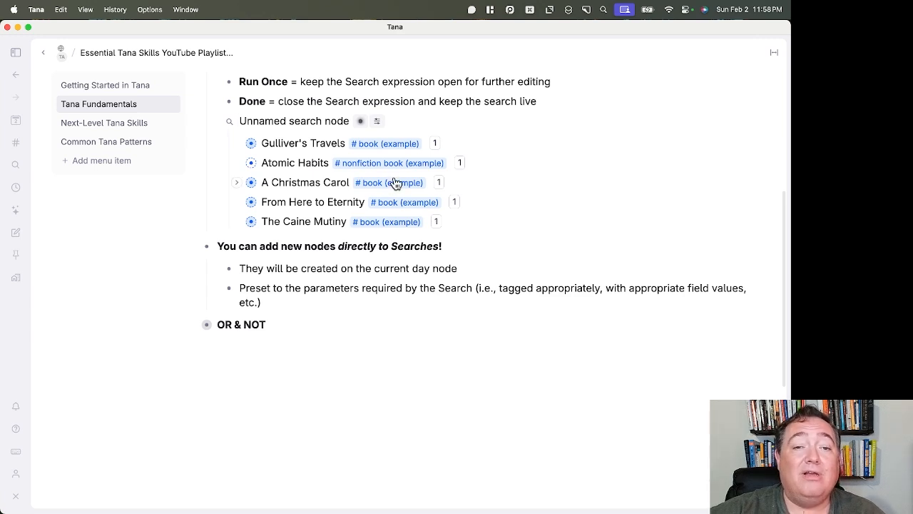
Add a new node titled "Aurora Dawn" directly below The Caine Mutiny in the unnamed search's results
{"action": "left_click", "coordinate": [330, 227]}
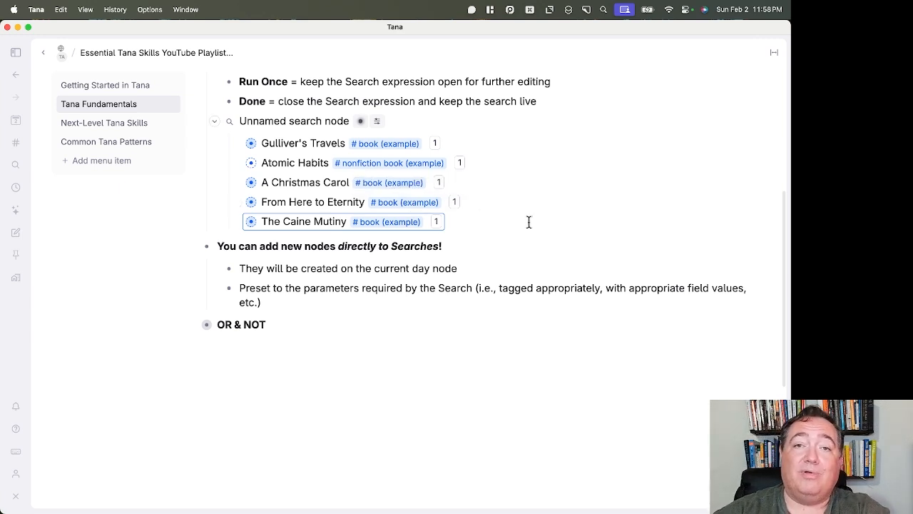
{"action": "key", "text": "shift+Return"}
{"action": "type", "text": "Auro"}
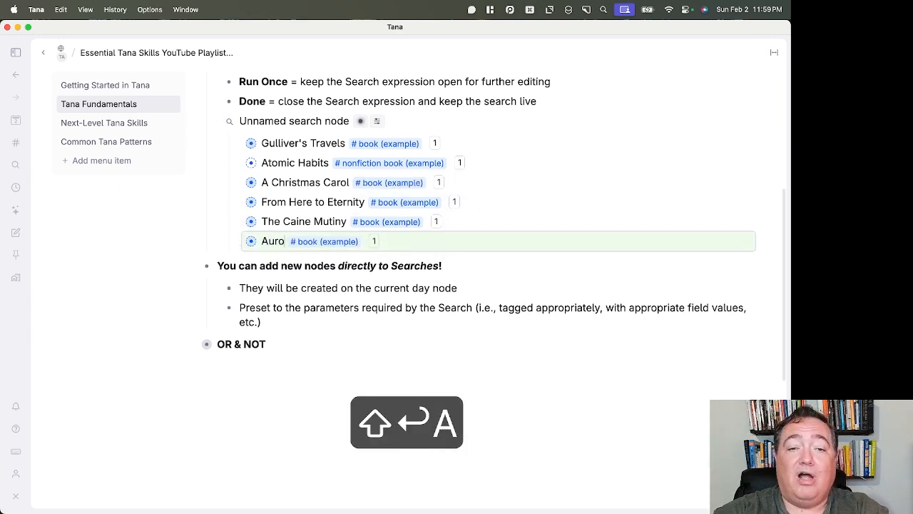
{"action": "type", "text": "ra Dawn"}
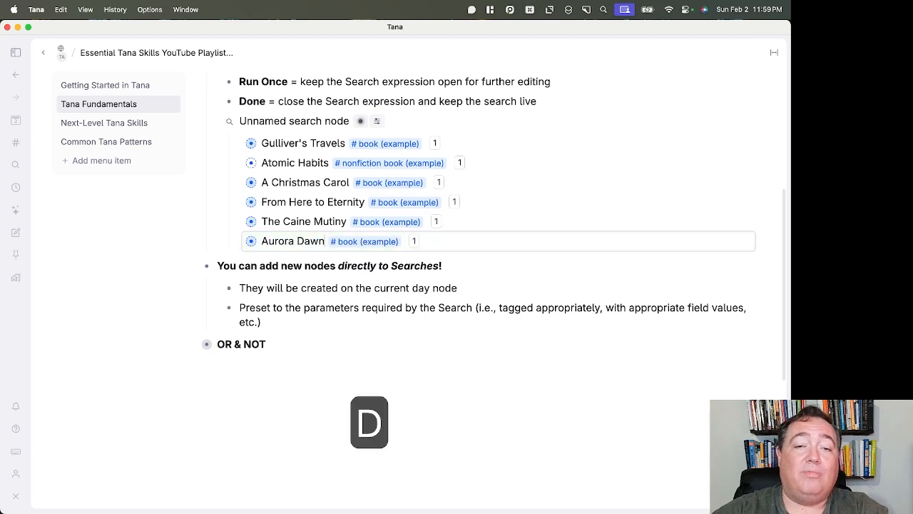
Set the Author (example) field of Aurora Dawn to Herman Wouk and collapse the node again
{"action": "key", "text": "super+Down"}
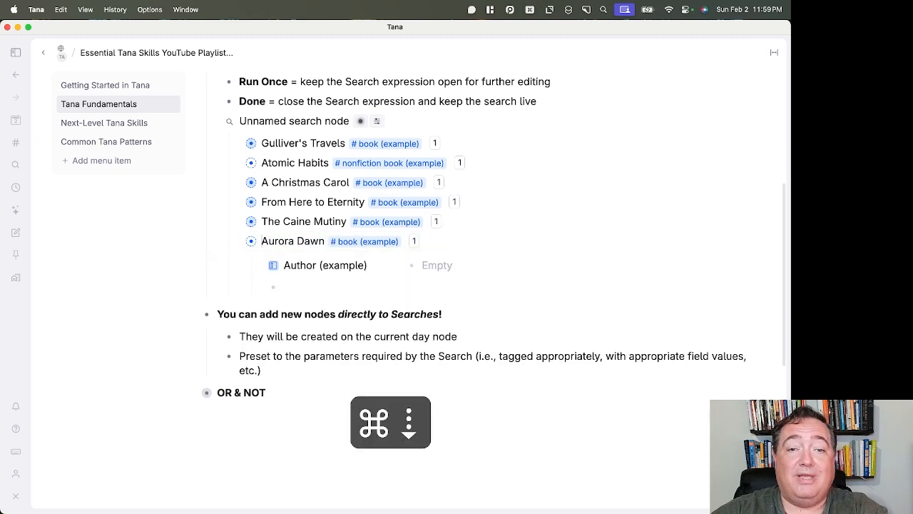
{"action": "type", "text": "H"}
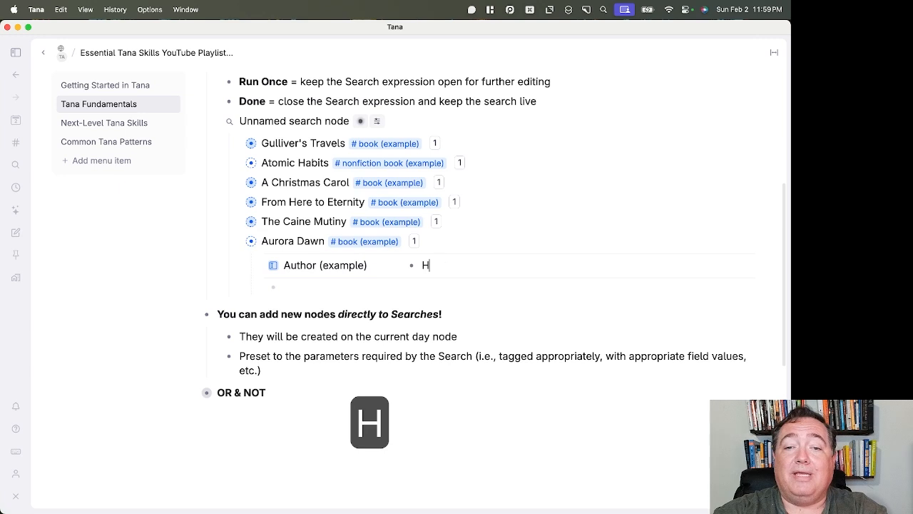
{"action": "type", "text": "erman Wouk"}
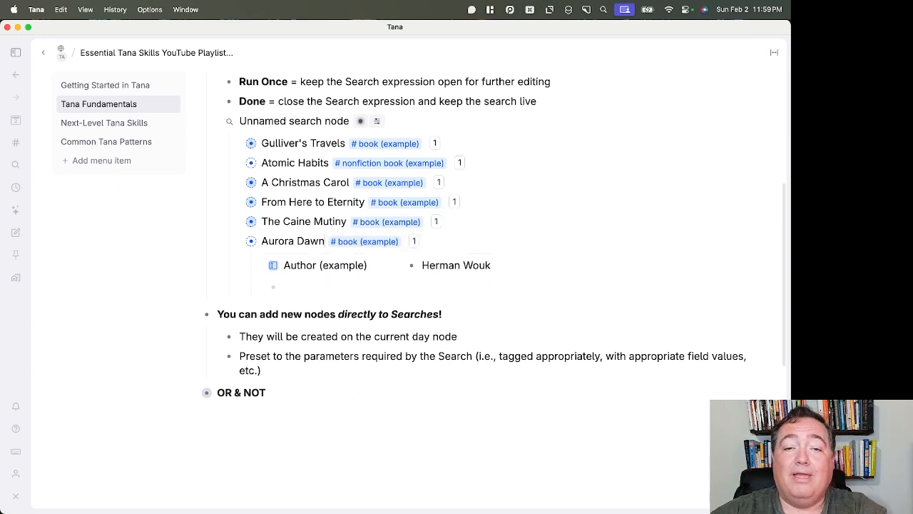
{"action": "key", "text": "super+Up"}
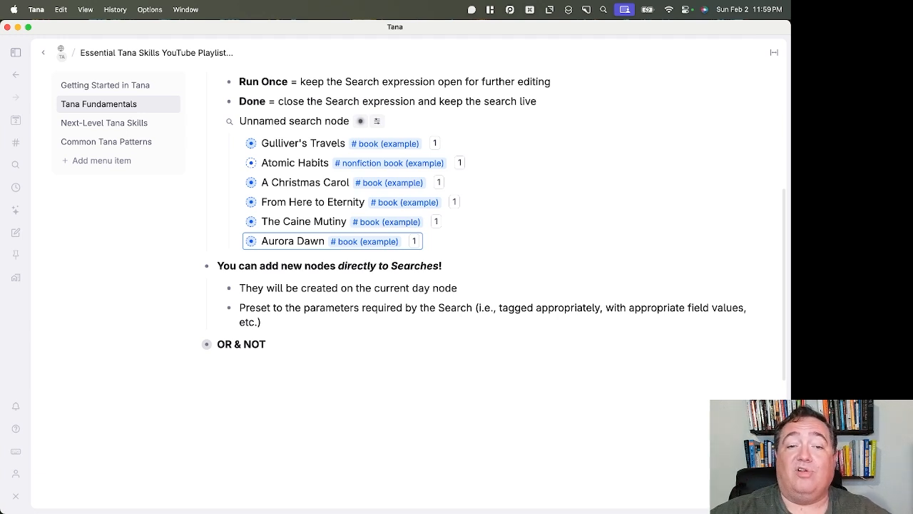
Expand "OR & NOT", its "How OR & NOT work" note and the search "All Books by Herman Wouk or James Jones"
{"action": "left_click", "coordinate": [194, 346]}
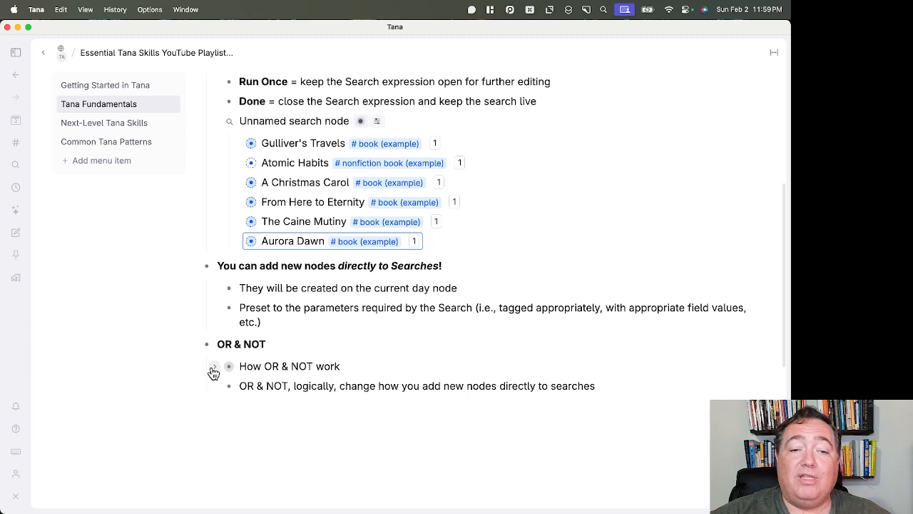
{"action": "left_click", "coordinate": [214, 368]}
{"action": "scroll", "coordinate": [404, 357], "scroll_direction": "down", "scroll_amount": 1}
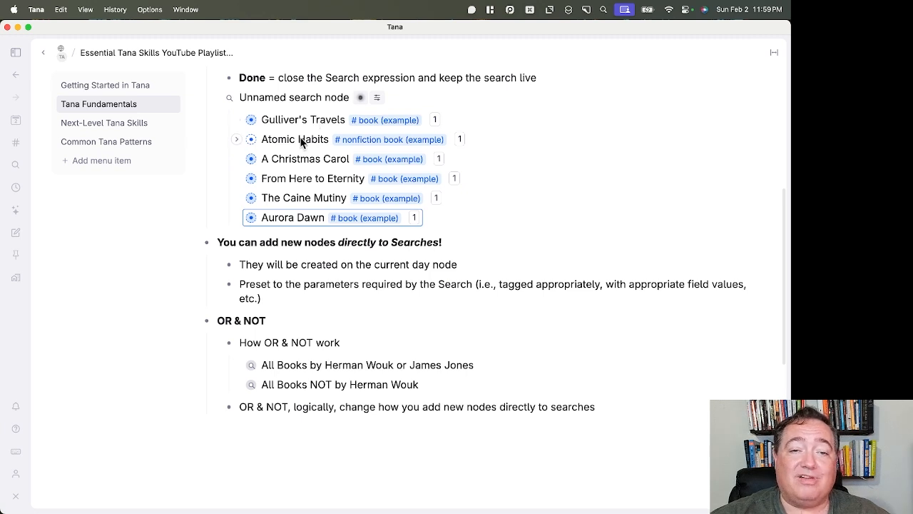
{"action": "left_click", "coordinate": [236, 365]}
{"action": "scroll", "coordinate": [468, 346], "scroll_direction": "down", "scroll_amount": 2}
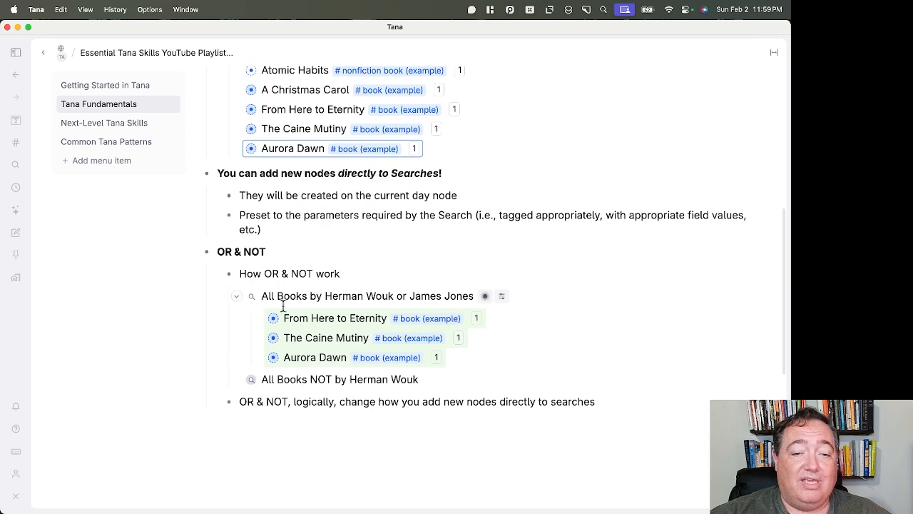
Examine the OR clause in the query of "All Books by Herman Wouk or James Jones" and close it with Done
{"action": "mouse_move", "coordinate": [485, 296]}
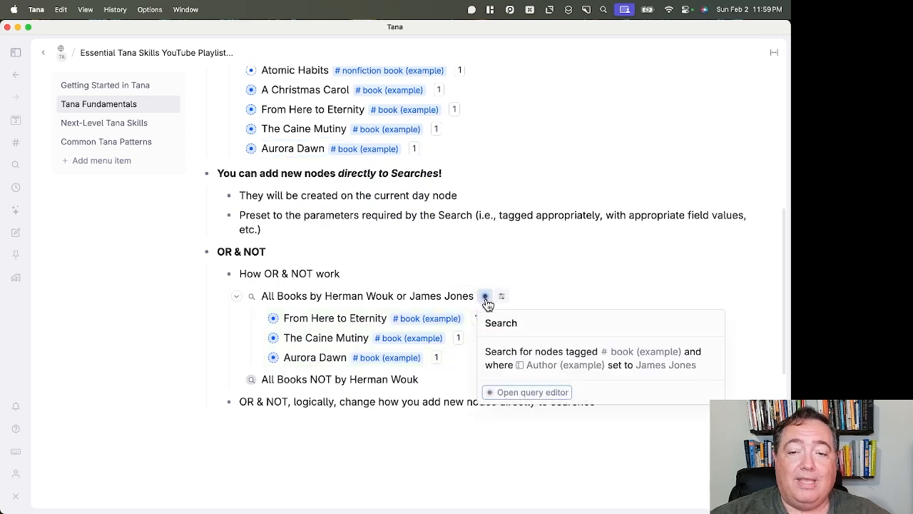
{"action": "left_click", "coordinate": [502, 393]}
{"action": "scroll", "coordinate": [428, 357], "scroll_direction": "down", "scroll_amount": 5}
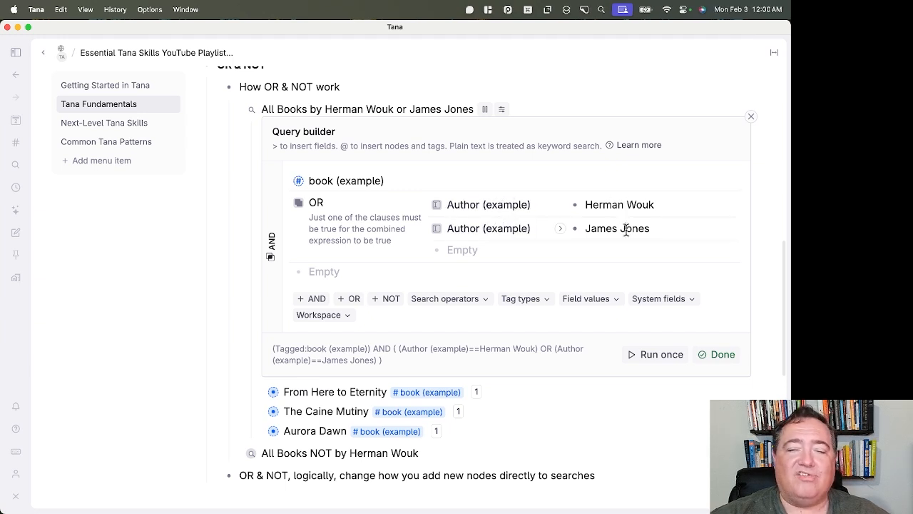
{"action": "left_click", "coordinate": [712, 356]}
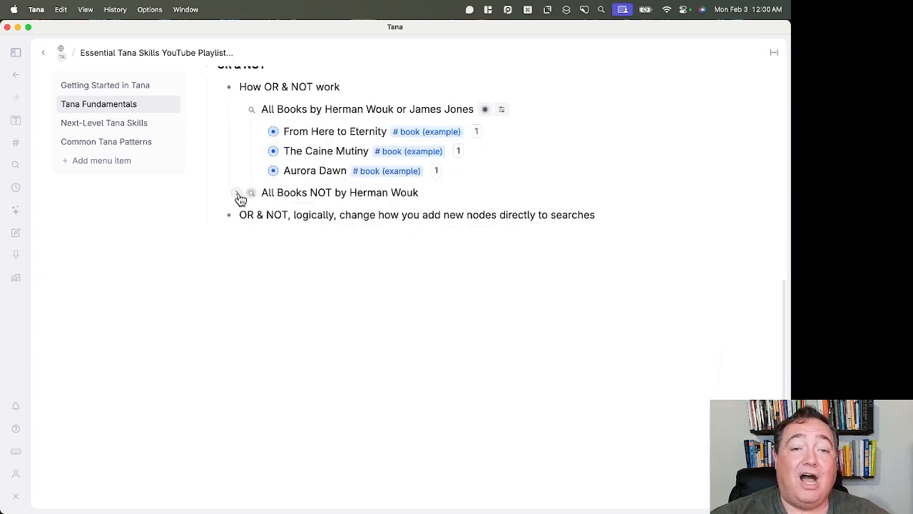
Expand the search "All Books NOT by Herman Wouk", examine the NOT clause in its query, and close it with Done
{"action": "left_click", "coordinate": [238, 194]}
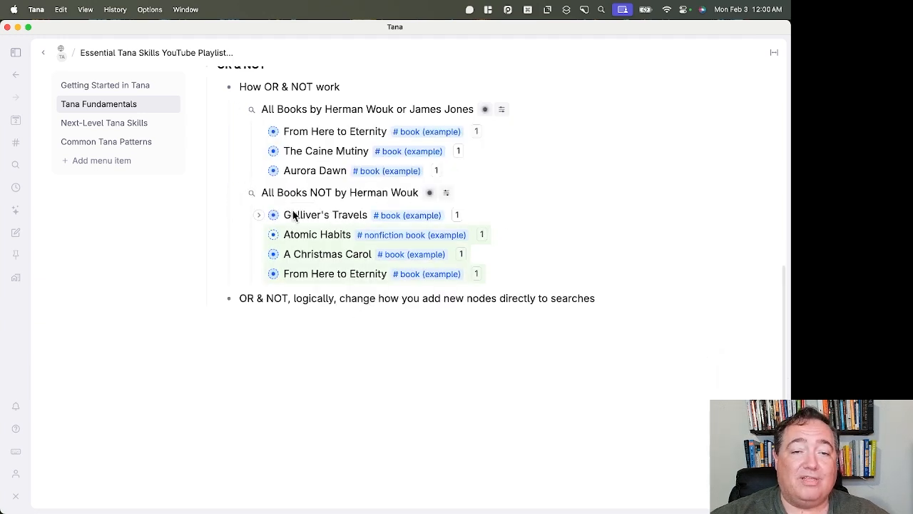
{"action": "left_click", "coordinate": [430, 194]}
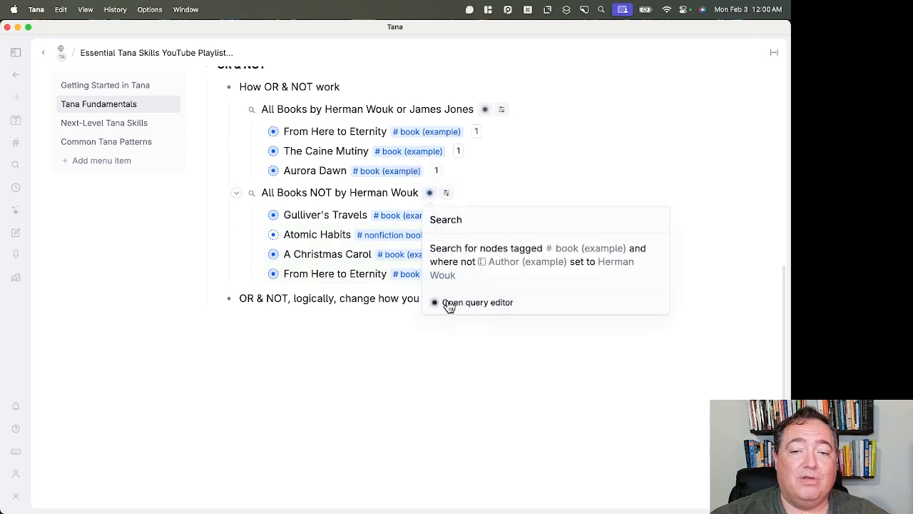
{"action": "left_click", "coordinate": [446, 304]}
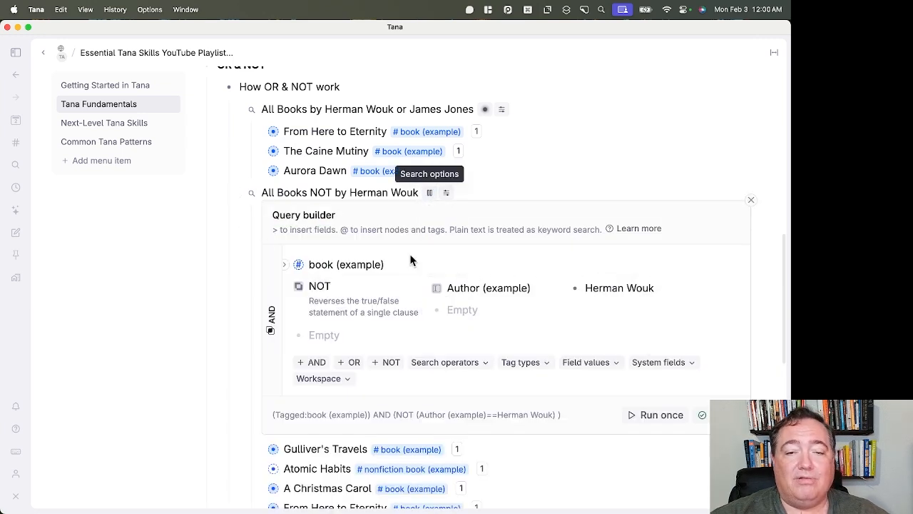
{"action": "left_click", "coordinate": [702, 415]}
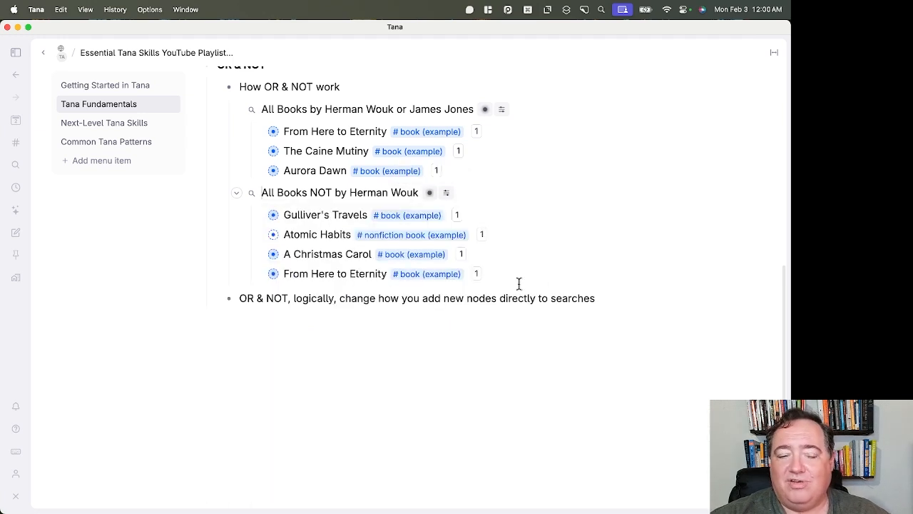
Review the note on how OR & NOT change adding nodes to searches, comparing the NOT search's results with the earlier book search
{"action": "scroll", "coordinate": [378, 305], "scroll_direction": "up", "scroll_amount": 1}
{"action": "left_click_drag", "start_coordinate": [303, 301], "coordinate": [291, 301]}
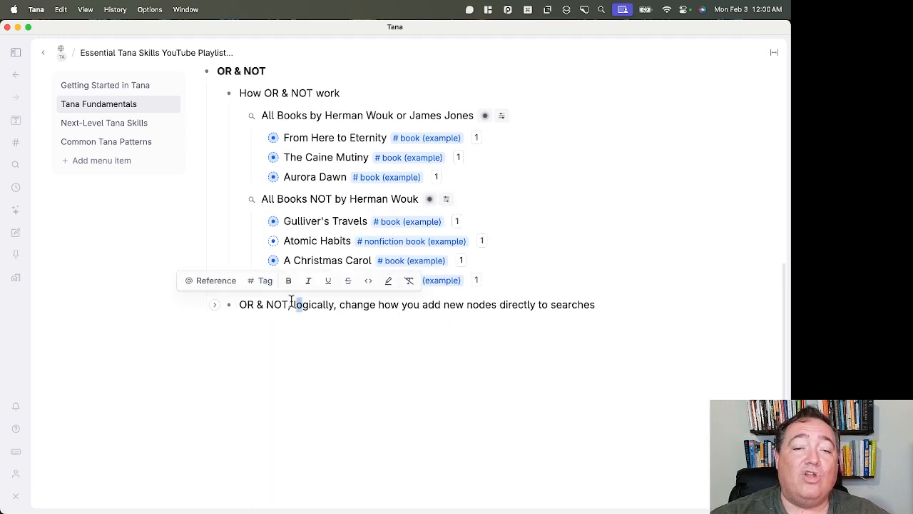
{"action": "left_click", "coordinate": [275, 304]}
{"action": "scroll", "coordinate": [347, 306], "scroll_direction": "up", "scroll_amount": 5}
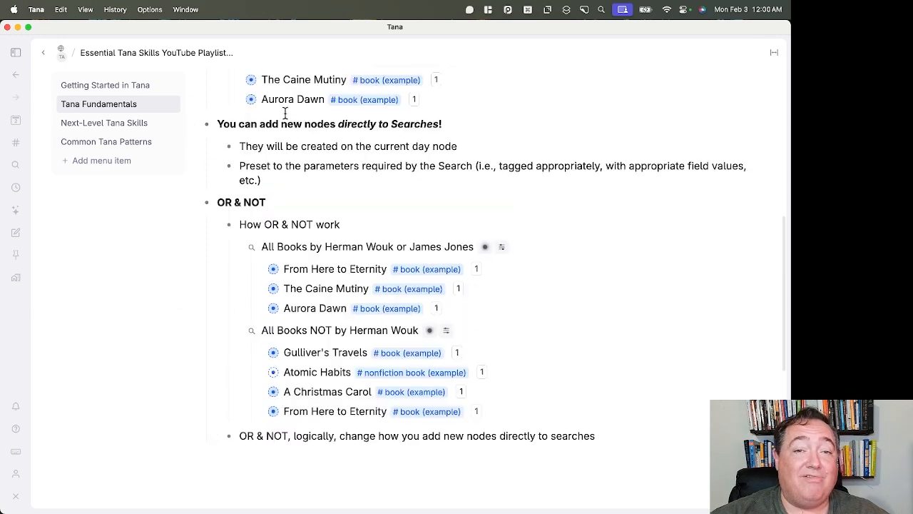
{"action": "left_click", "coordinate": [336, 412]}
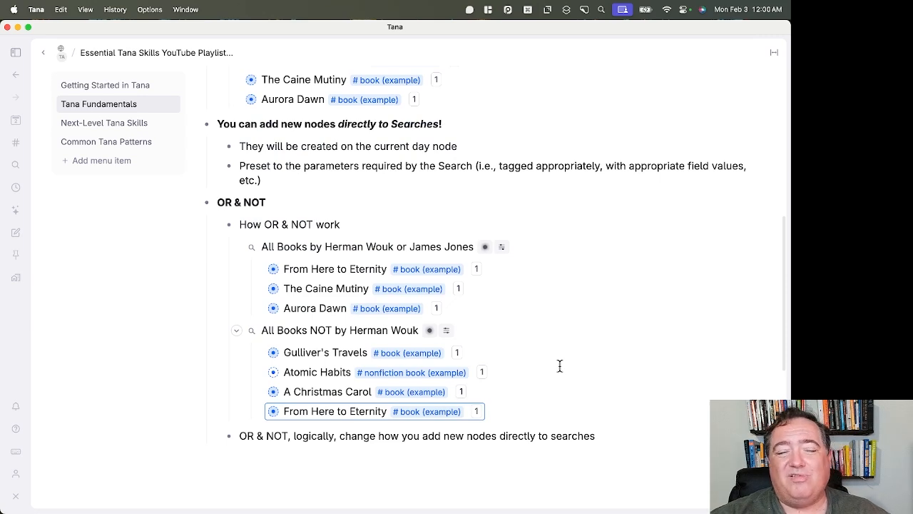
{"action": "scroll", "coordinate": [542, 366], "scroll_direction": "down", "scroll_amount": 2}
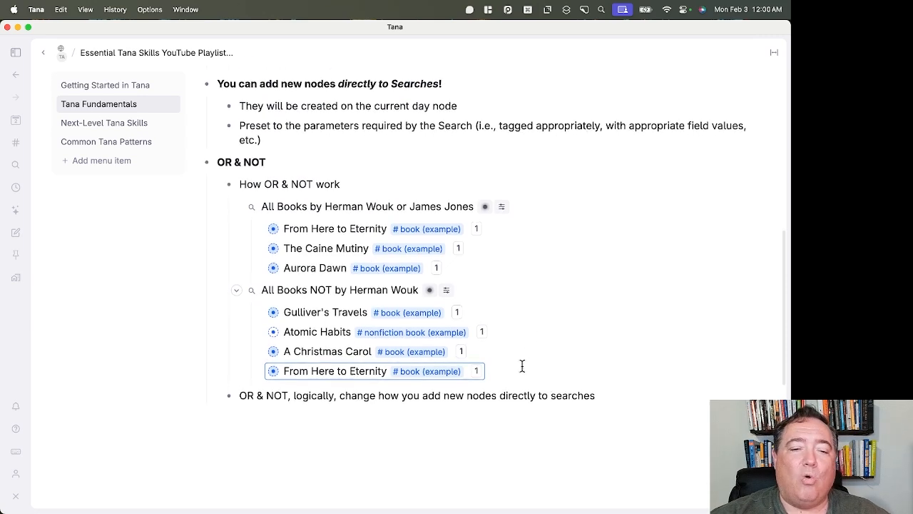
{"action": "scroll", "coordinate": [517, 365], "scroll_direction": "up", "scroll_amount": 1}
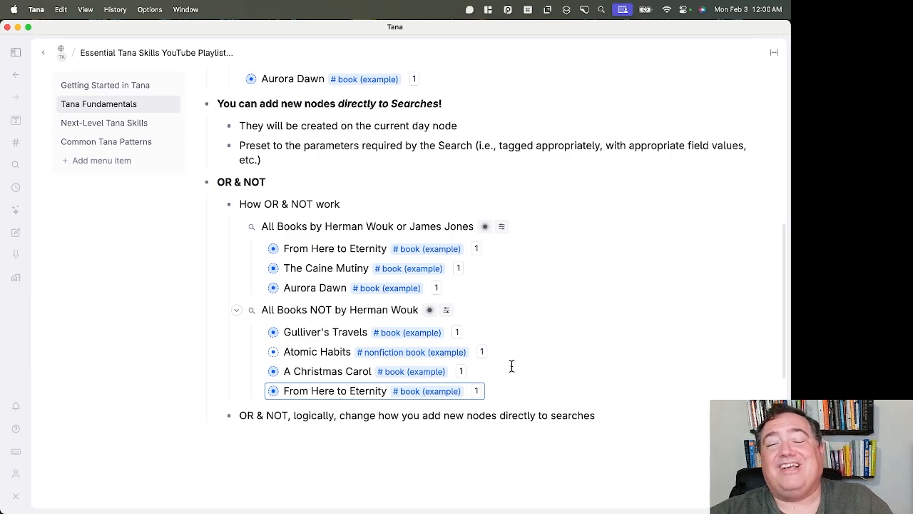
{"action": "scroll", "coordinate": [511, 366], "scroll_direction": "up", "scroll_amount": 1}
{"action": "scroll", "coordinate": [511, 366], "scroll_direction": "up", "scroll_amount": 5}
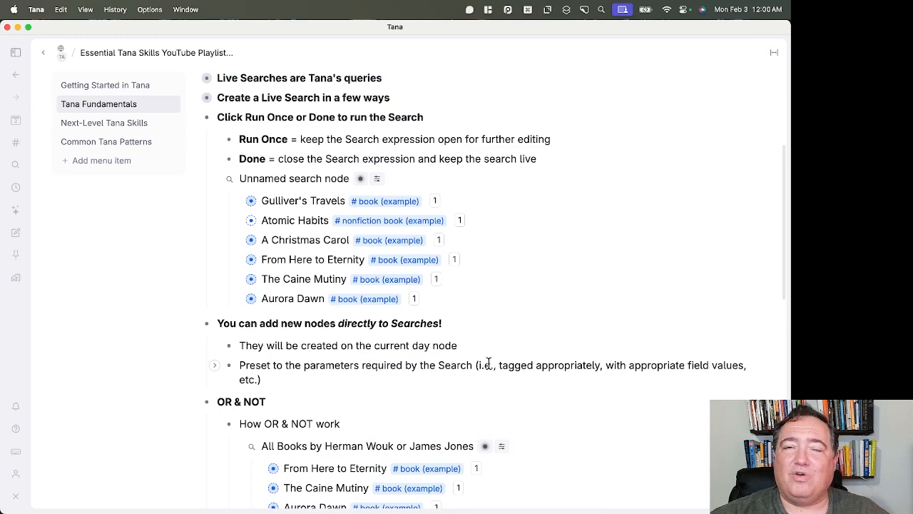
{"action": "scroll", "coordinate": [454, 344], "scroll_direction": "up", "scroll_amount": 5}
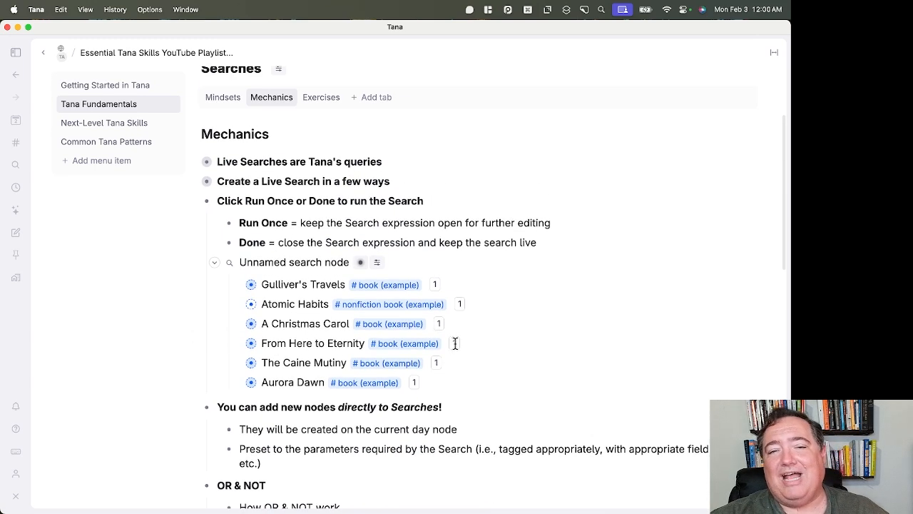
Show the Searches exercises and expand the "Books by Douglas Adams" search under Exercise 1
{"action": "left_click", "coordinate": [328, 225]}
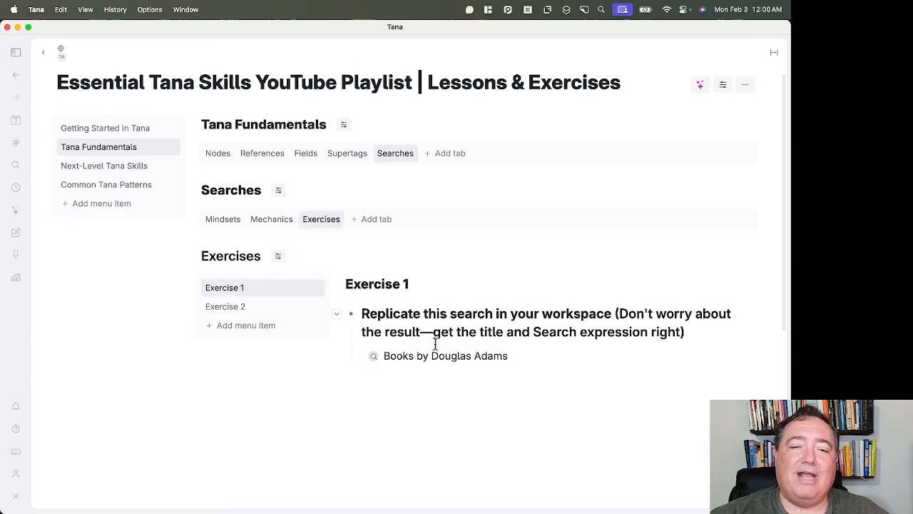
{"action": "left_click", "coordinate": [359, 356]}
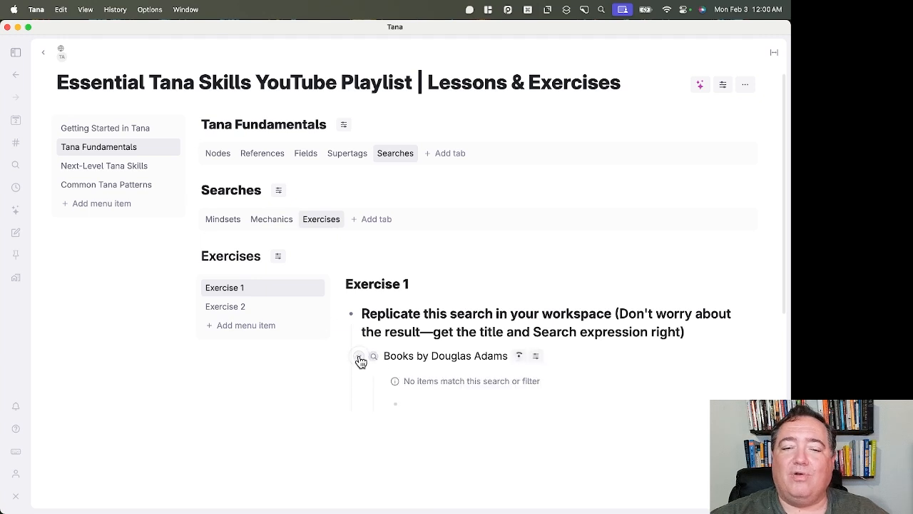
{"action": "left_click", "coordinate": [360, 358]}
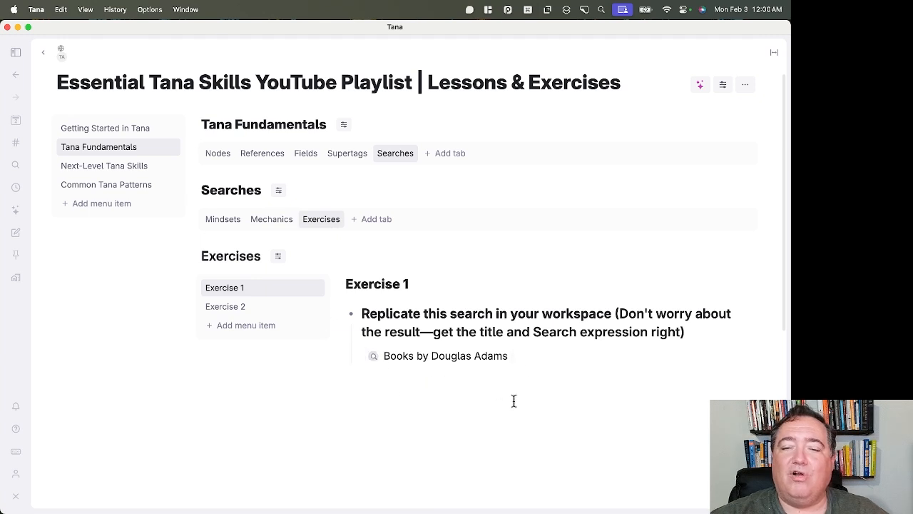
{"action": "left_click", "coordinate": [356, 357]}
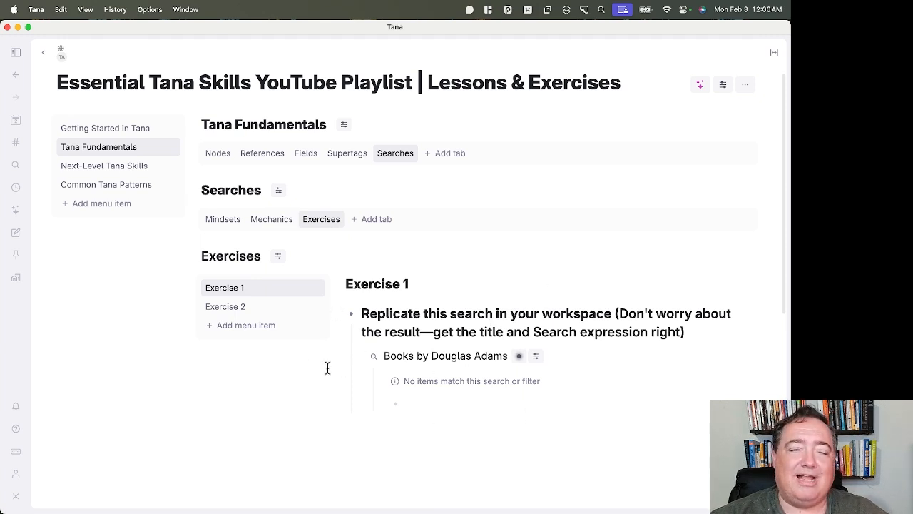
Show Exercise 2 and read through the parameters of the queries it asks for
{"action": "left_click", "coordinate": [236, 312]}
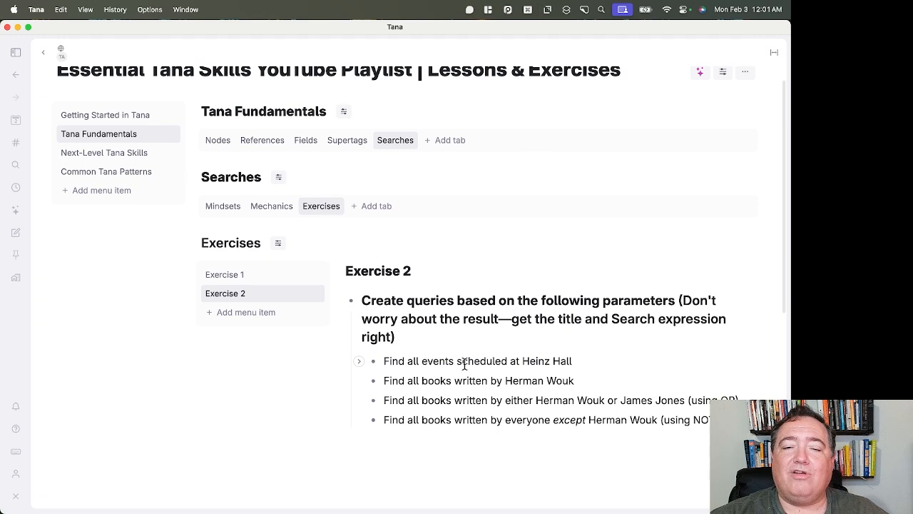
{"action": "scroll", "coordinate": [464, 364], "scroll_direction": "down", "scroll_amount": 3}
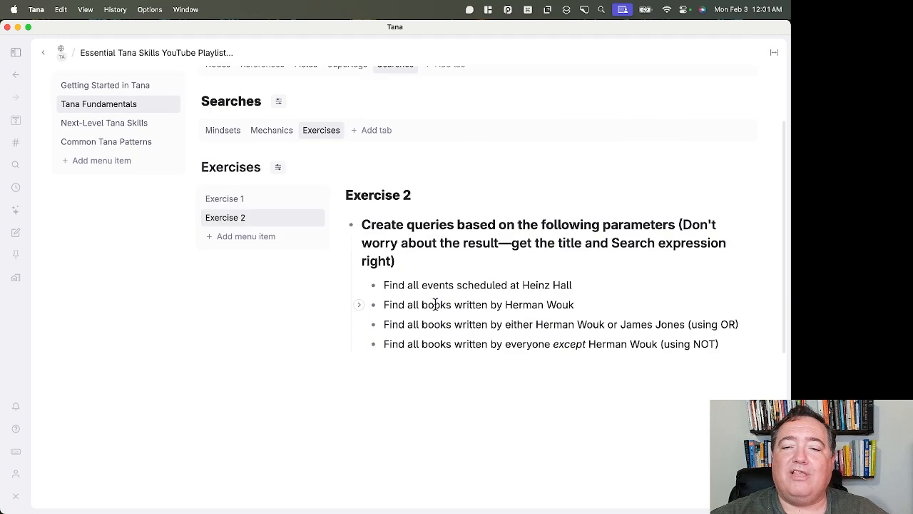
{"action": "left_click", "coordinate": [467, 285]}
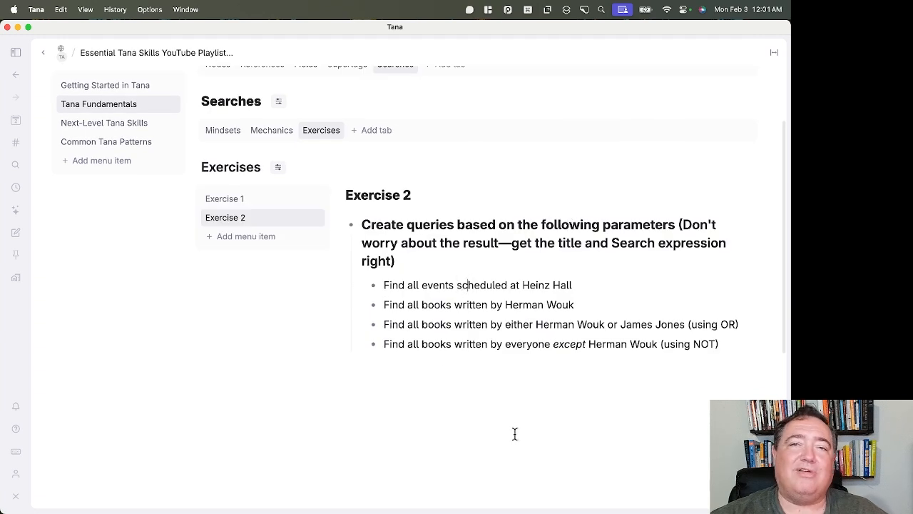
{"action": "left_click", "coordinate": [416, 297]}
{"action": "left_click", "coordinate": [418, 333]}
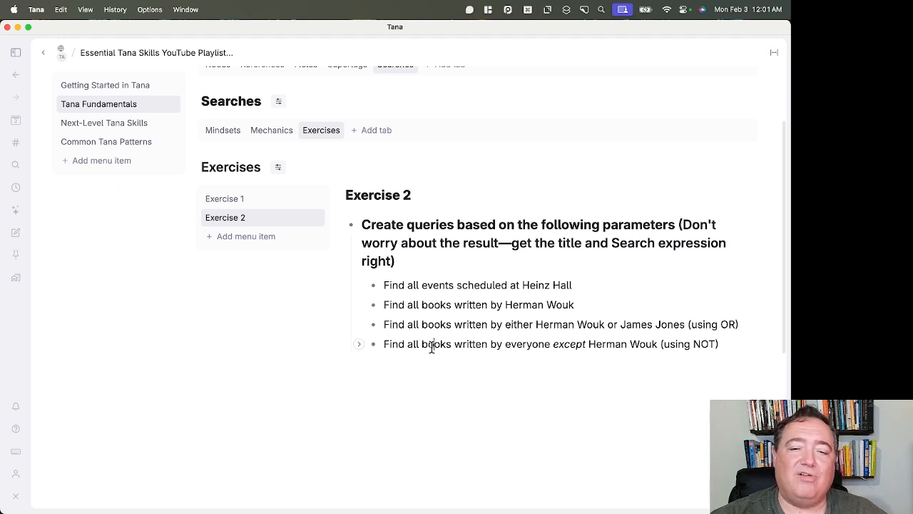
{"action": "left_click", "coordinate": [525, 275]}
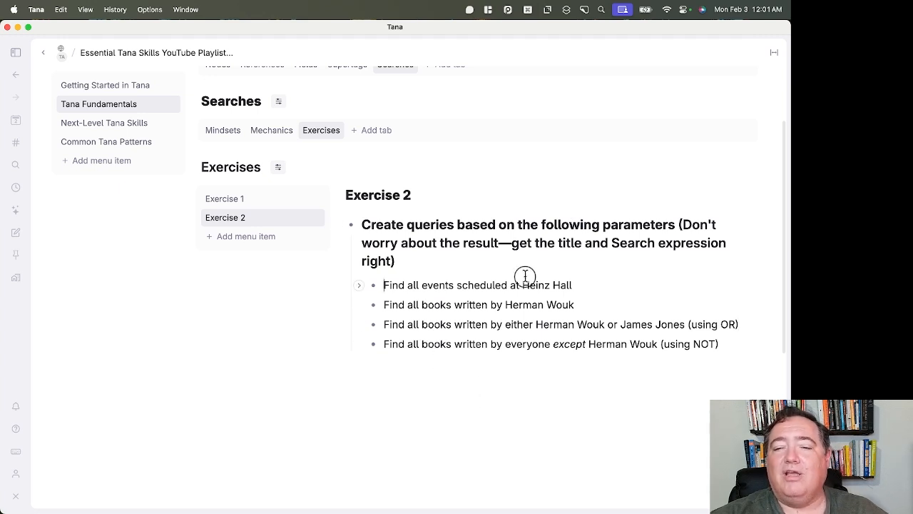